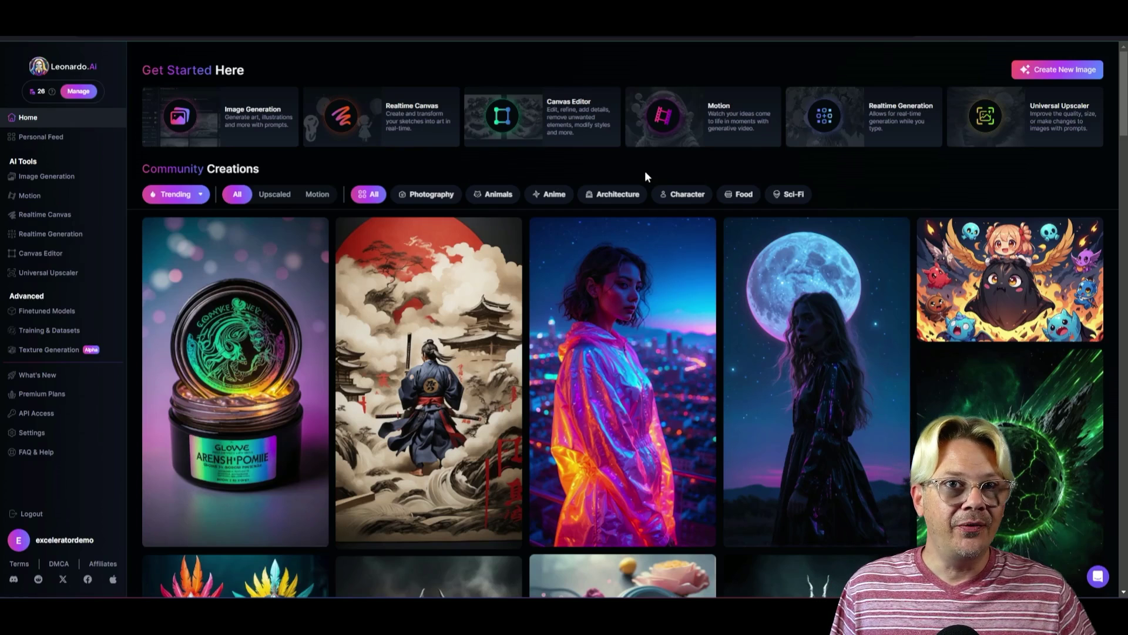
Open the Realtime Canvas card from Get Started Here to start a blank sketch
mouse_move(435, 260)
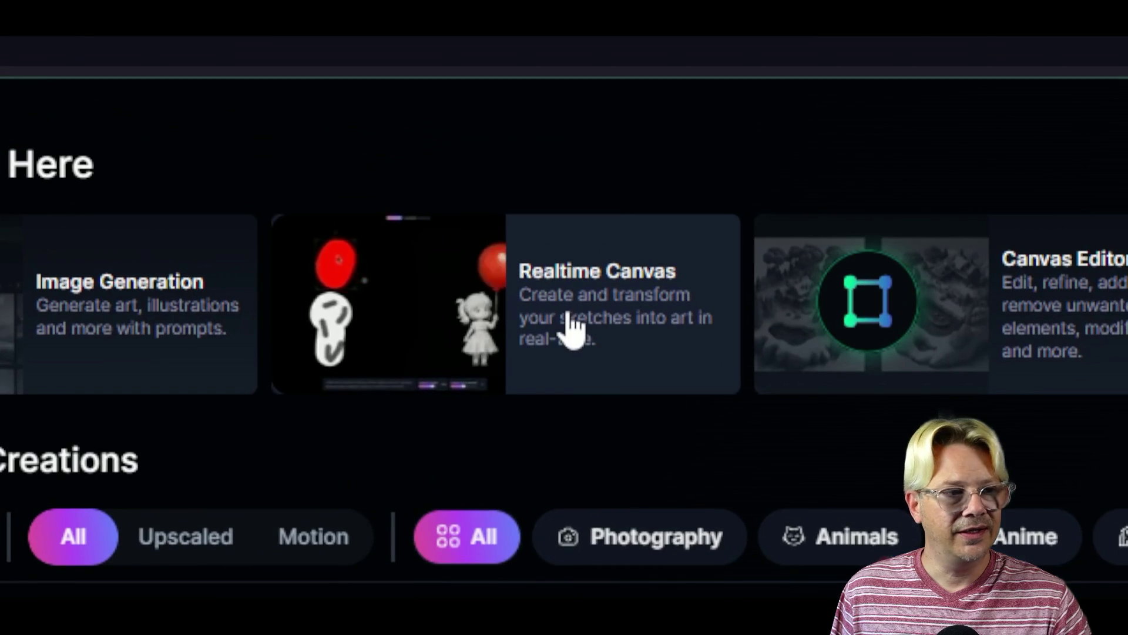
left_click(570, 321)
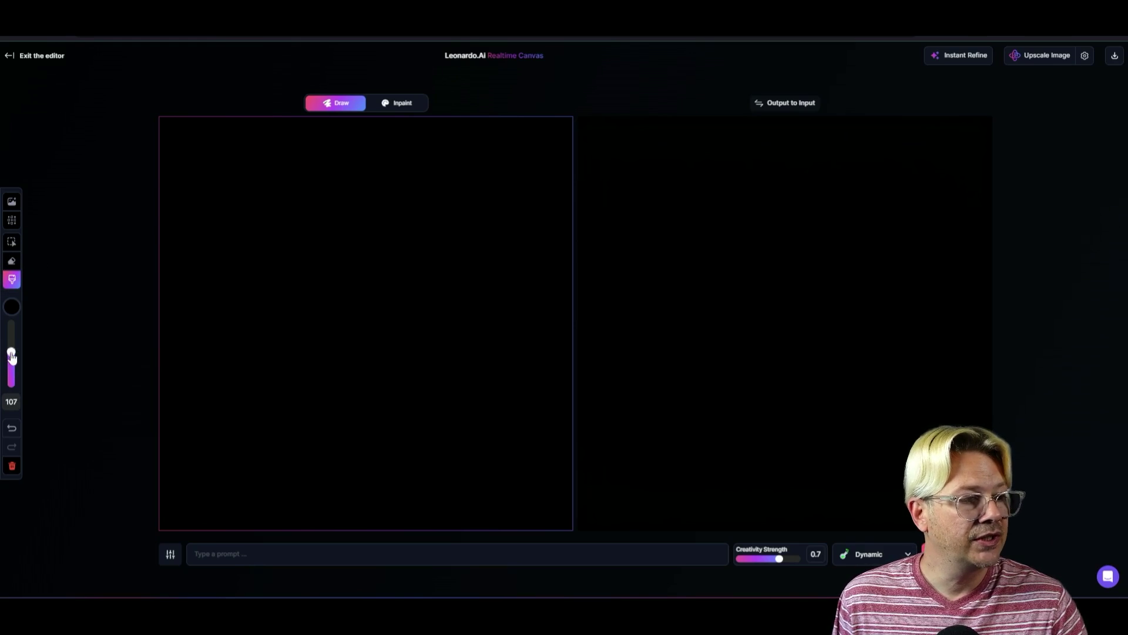
Set the brush size to 137 and the brush colour to light blue #6C99FD
mouse_move(12, 357)
left_mouse_down()
mouse_move(11, 378)
mouse_move(11, 327)
mouse_move(11, 347)
left_mouse_up()
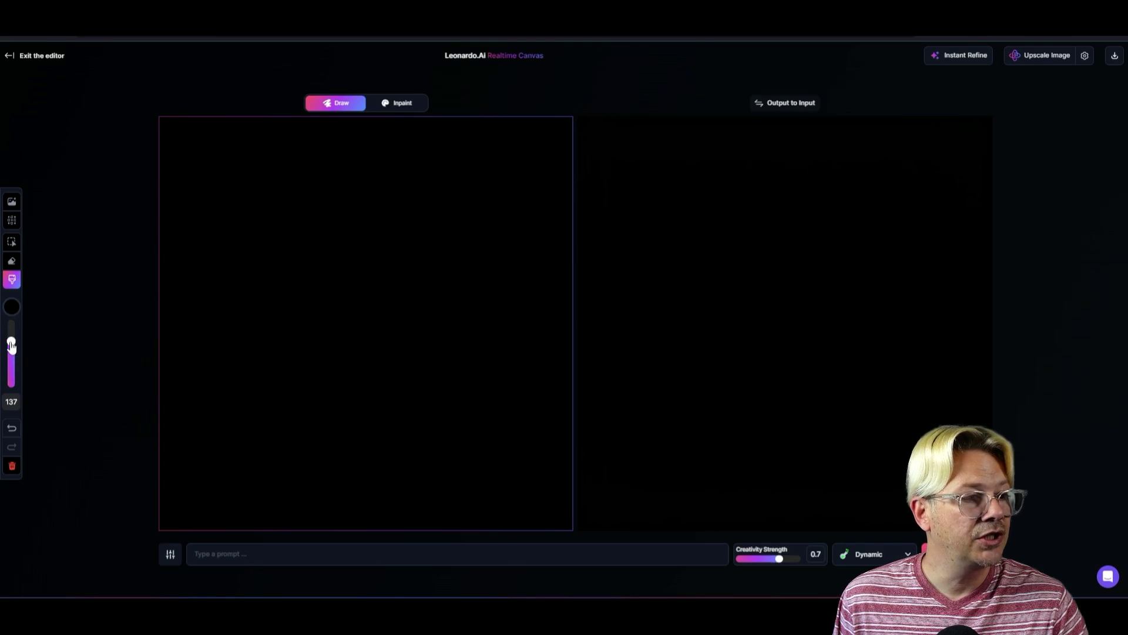
left_click(12, 308)
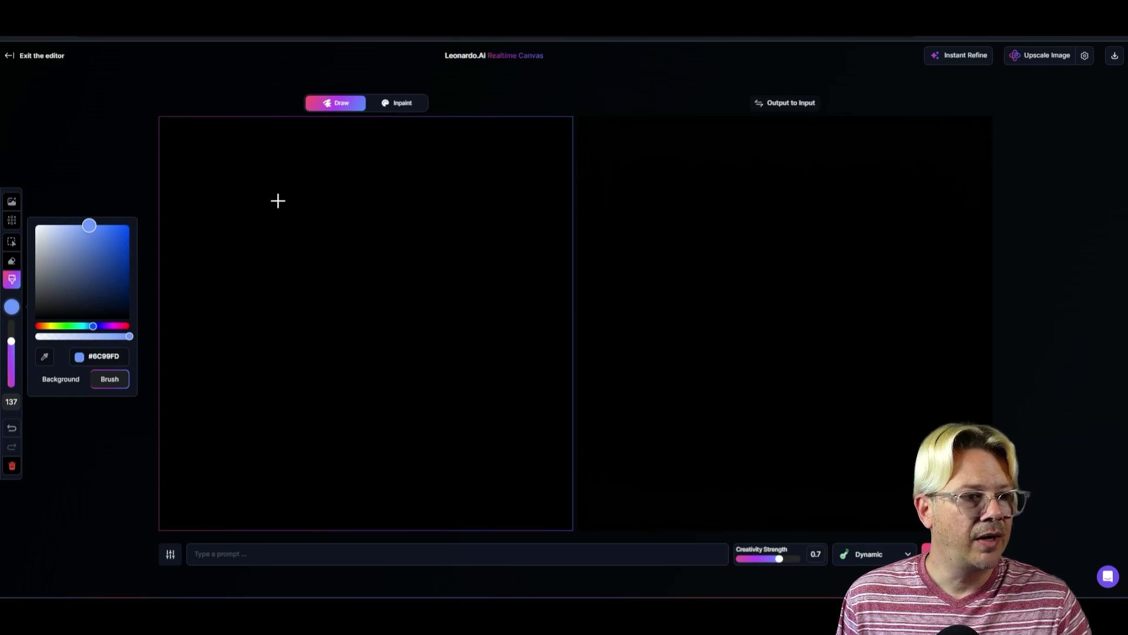
Paint the upper canvas blue and the lower half near-white #F7F8F1
mouse_move(419, 156)
left_mouse_down()
mouse_move(558, 176)
mouse_move(175, 246)
mouse_move(303, 297)
mouse_move(513, 321)
mouse_move(318, 339)
mouse_move(475, 273)
mouse_move(451, 227)
mouse_move(526, 230)
mouse_move(555, 350)
mouse_move(540, 204)
mouse_move(564, 282)
mouse_move(538, 399)
mouse_move(321, 392)
mouse_move(122, 409)
mouse_move(514, 403)
left_mouse_up()
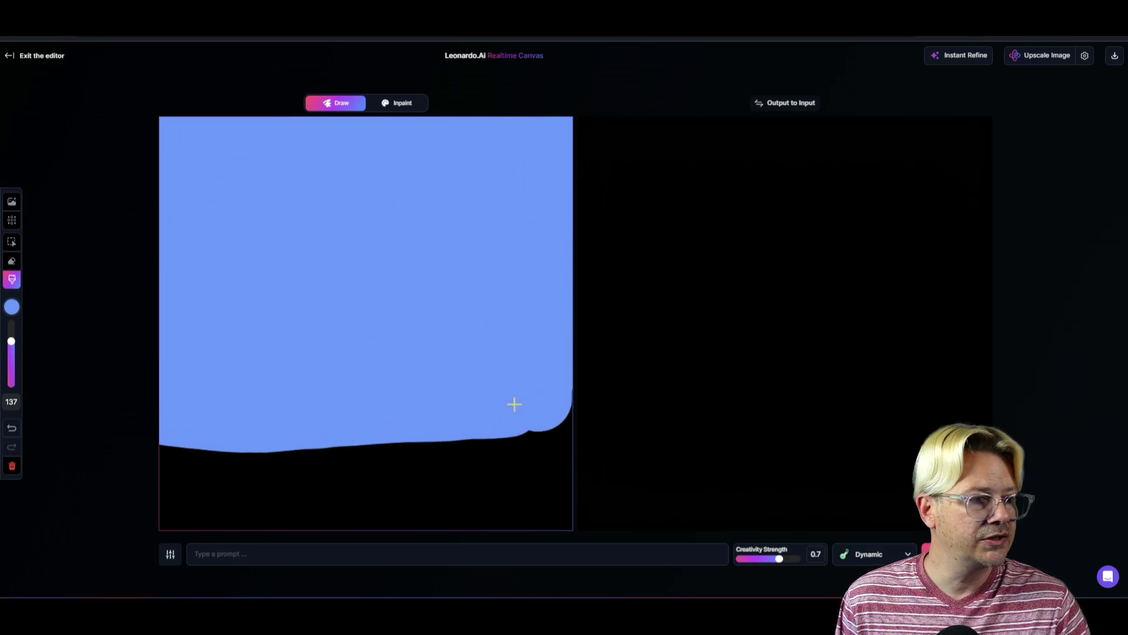
left_click(12, 306)
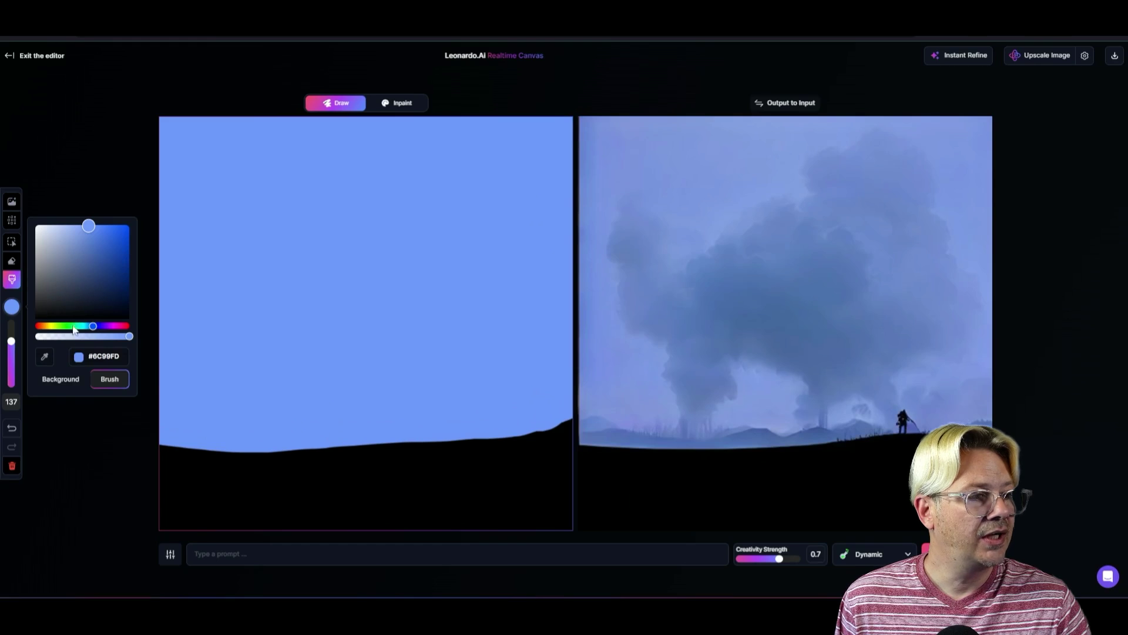
left_click_drag(95, 327, 52, 328)
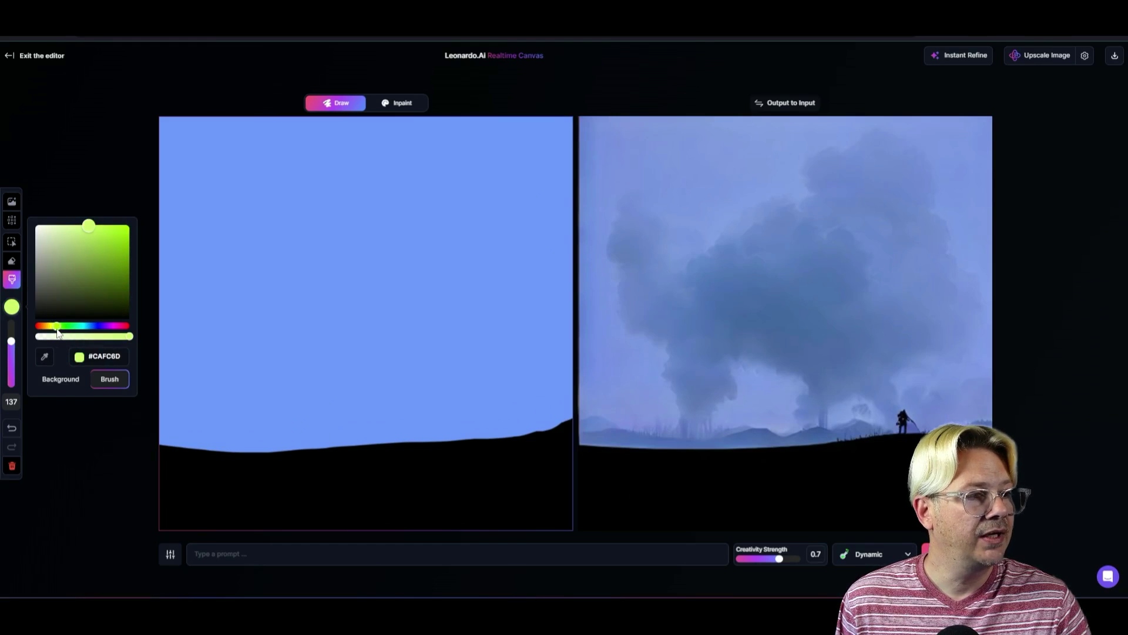
left_click_drag(88, 226, 40, 231)
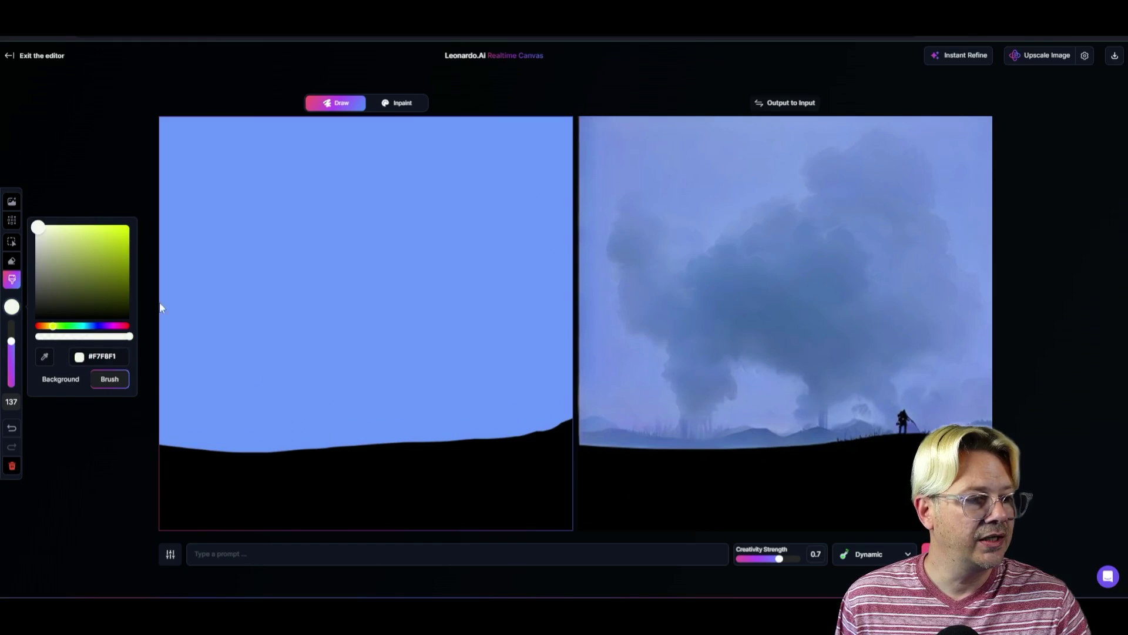
mouse_move(160, 308)
left_mouse_down()
mouse_move(252, 375)
mouse_move(559, 396)
mouse_move(338, 508)
left_mouse_up()
left_click_drag(474, 513, 111, 515)
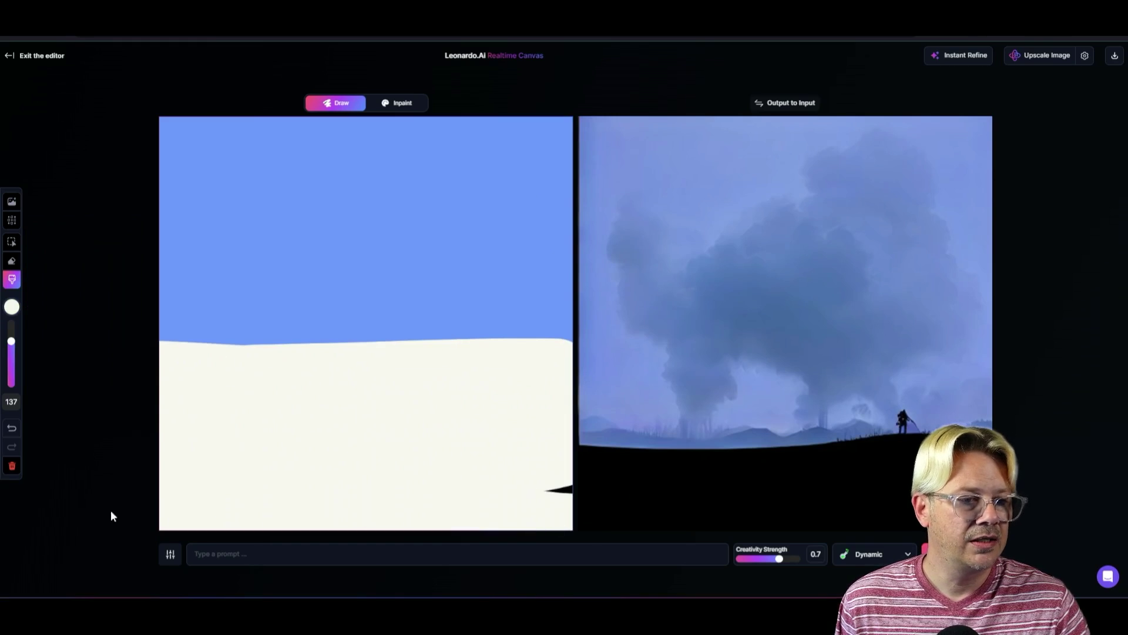
left_click(242, 553)
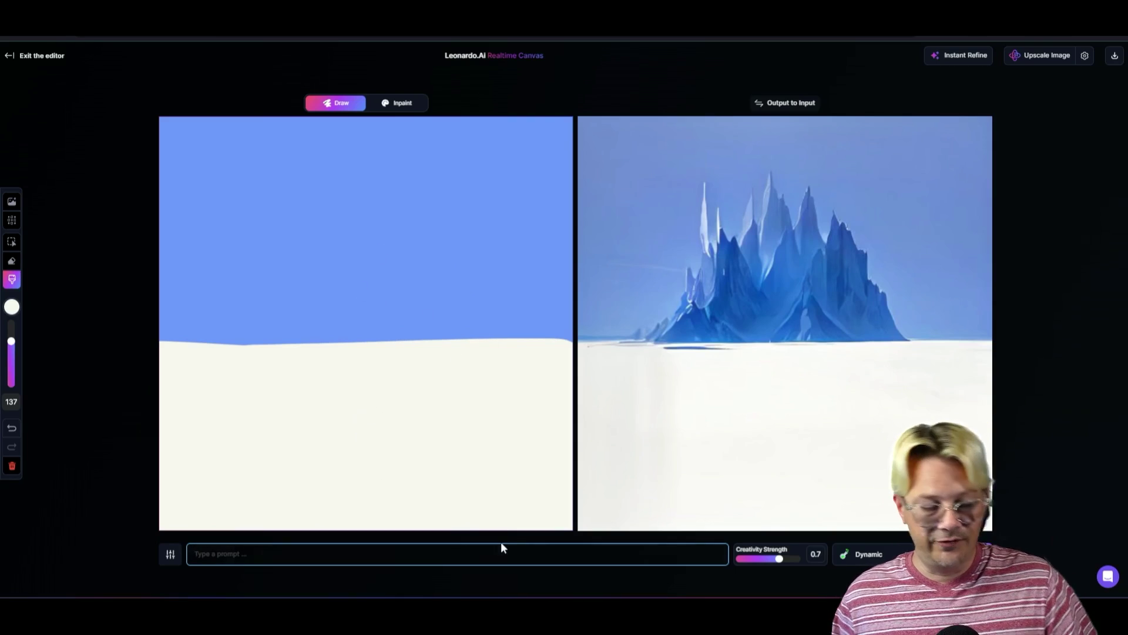
Enter the prompt 'white sand beach' and sample the sky blue as the brush colour
type("white sand beach")
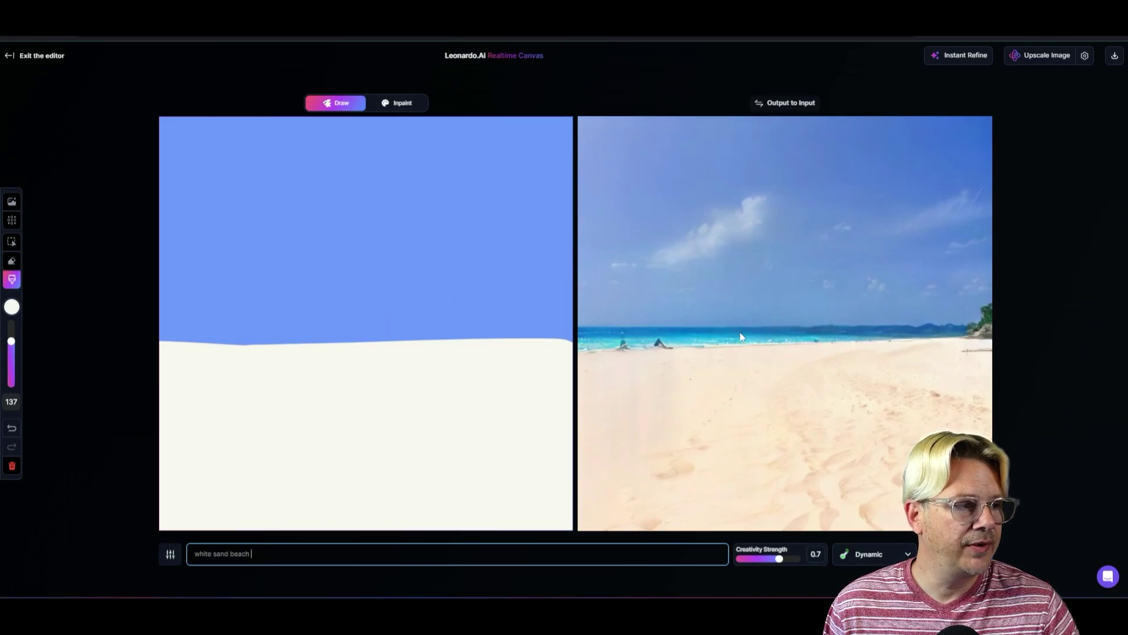
left_click(12, 307)
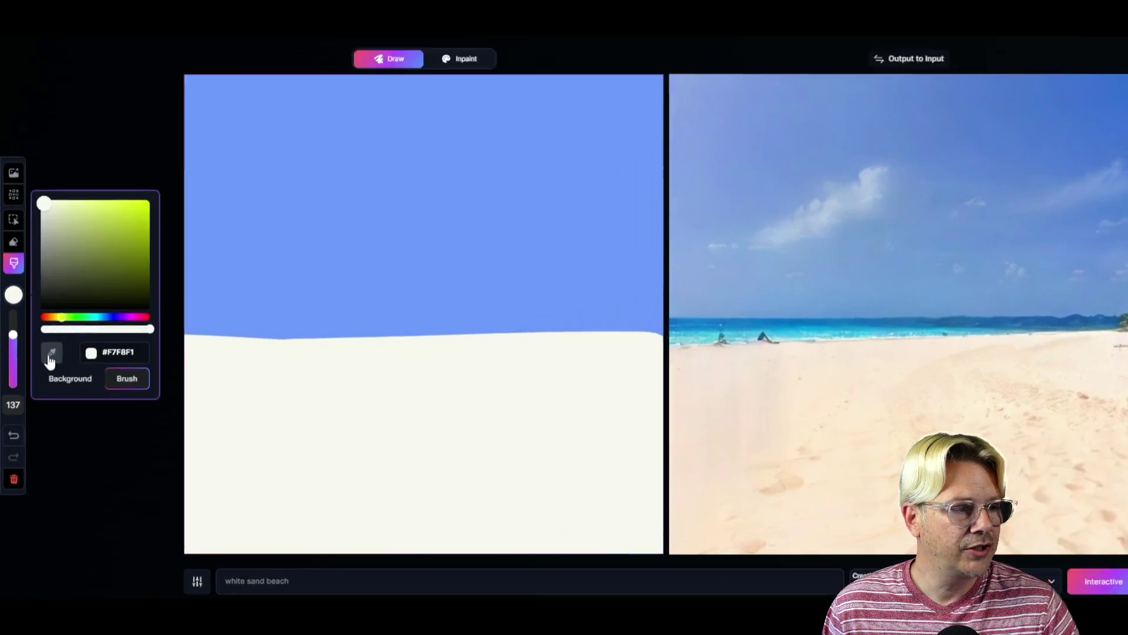
left_click(44, 357)
left_click(235, 235)
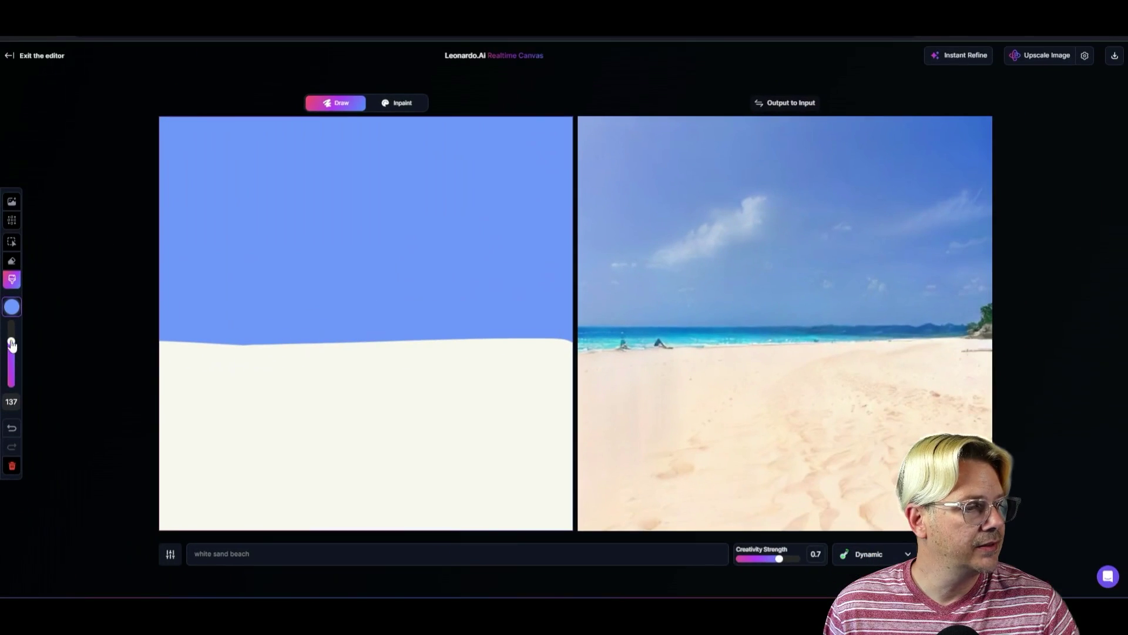
At brush size 142, paint a dark blue #2467F8 sea band across the canvas
left_click_drag(11, 346, 11, 344)
left_click(122, 229)
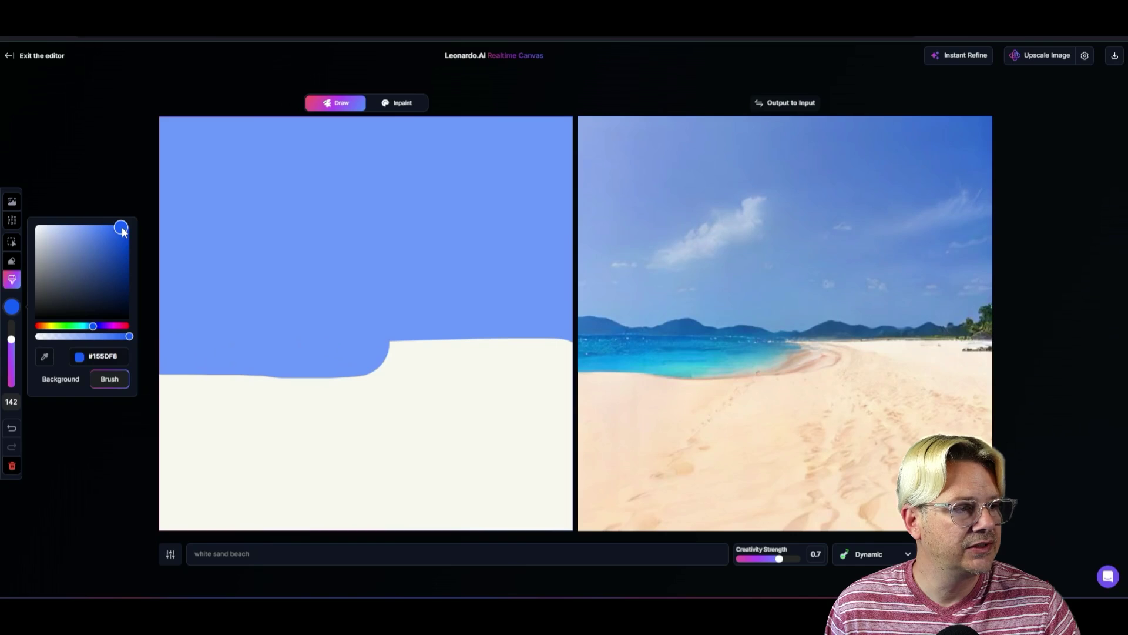
left_click_drag(122, 230, 116, 230)
mouse_move(415, 348)
left_mouse_down()
mouse_move(166, 348)
mouse_move(412, 353)
mouse_move(381, 367)
mouse_move(562, 374)
mouse_move(201, 387)
mouse_move(171, 382)
mouse_move(398, 395)
mouse_move(562, 378)
mouse_move(220, 413)
mouse_move(156, 408)
mouse_move(143, 389)
left_mouse_up()
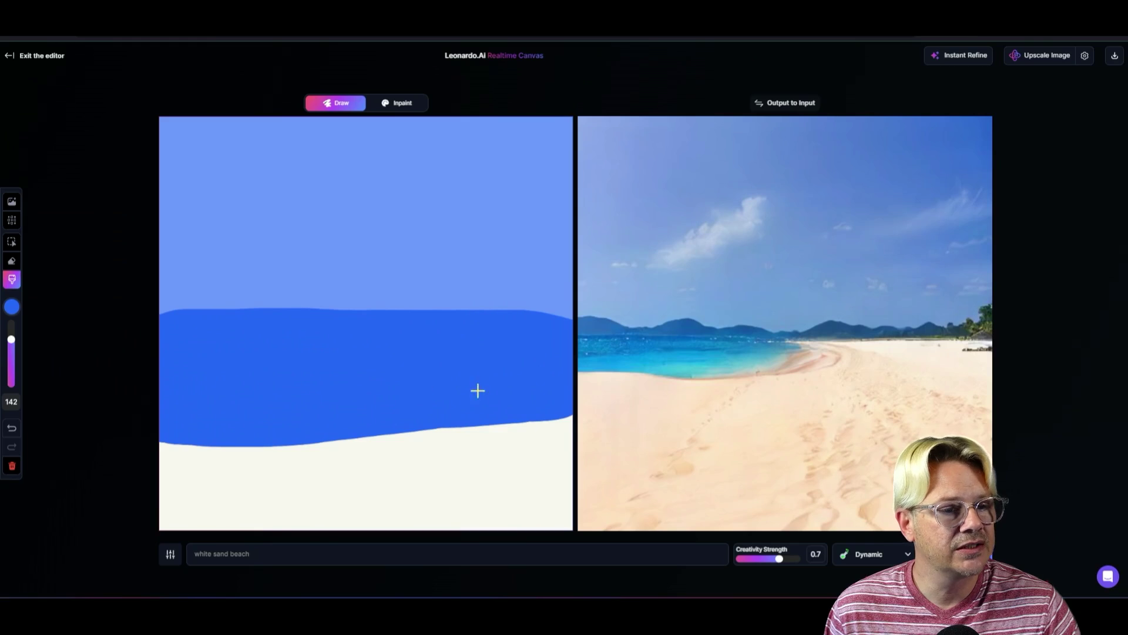
Extend the sea band downward on the right and paint a white dune on the left
left_click_drag(478, 391, 563, 390)
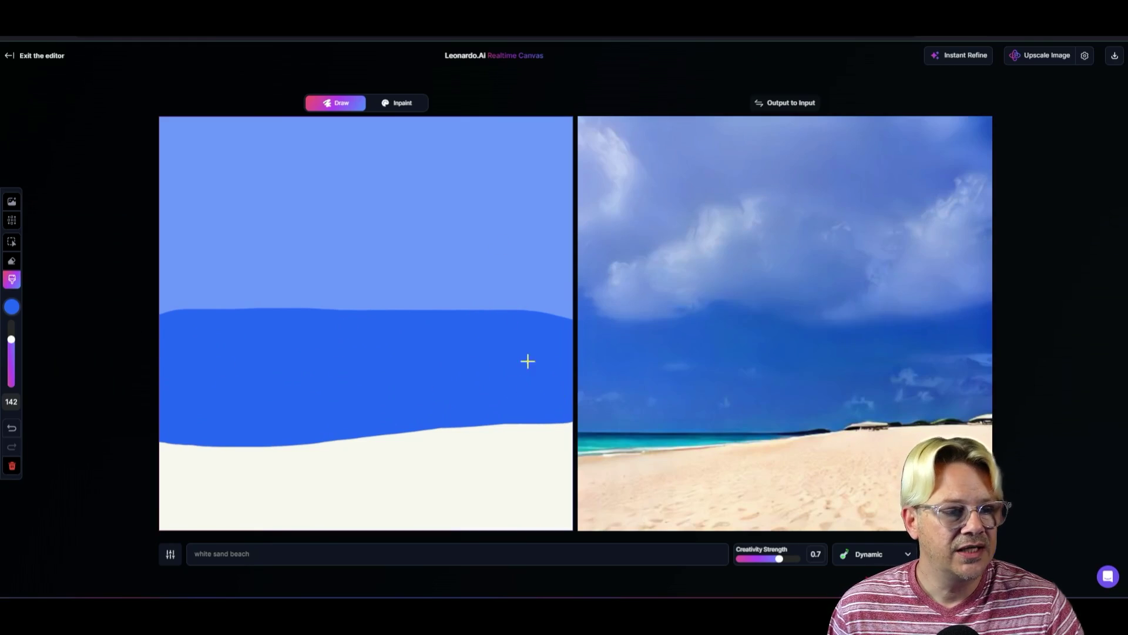
left_click_drag(349, 398, 567, 434)
left_click(12, 306)
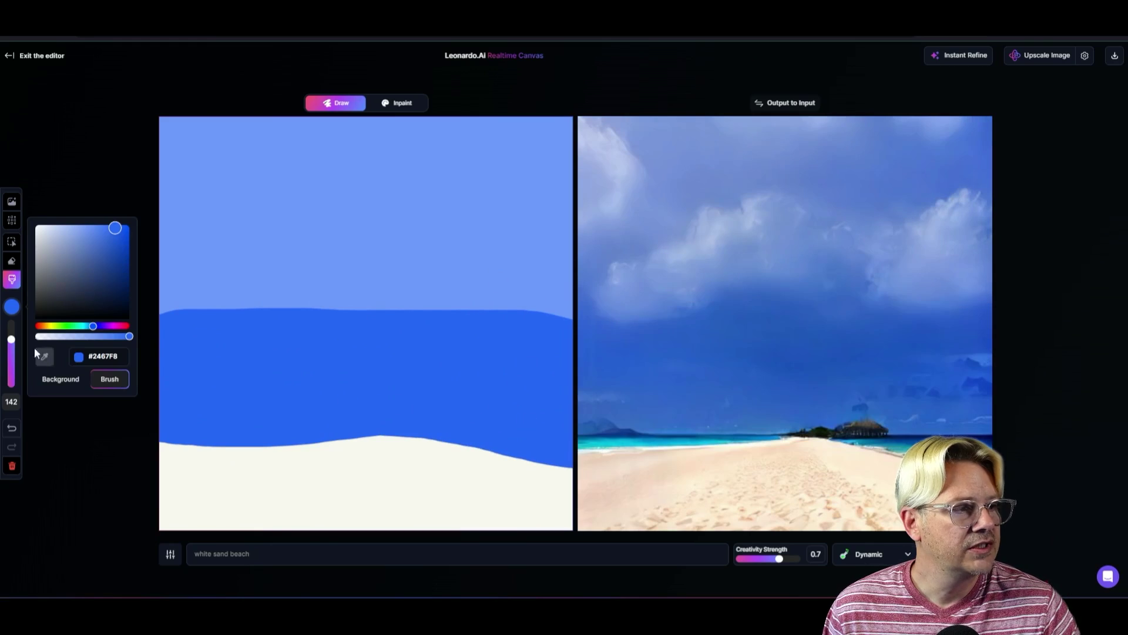
mouse_move(115, 227)
left_mouse_down()
mouse_move(54, 240)
mouse_move(35, 233)
left_mouse_up()
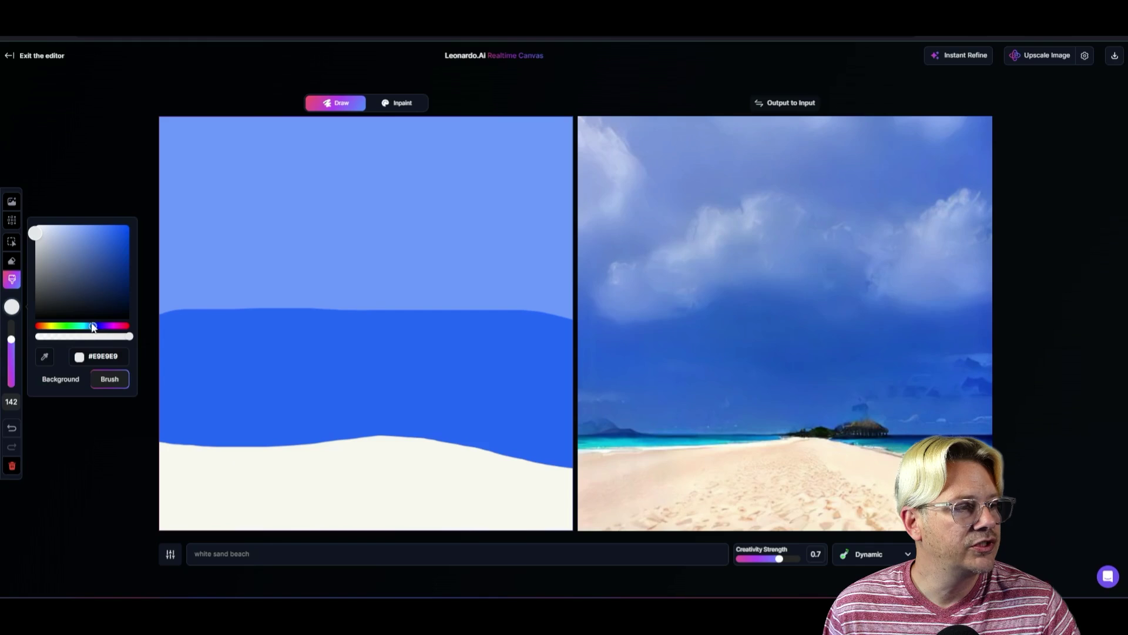
left_click_drag(93, 326, 57, 327)
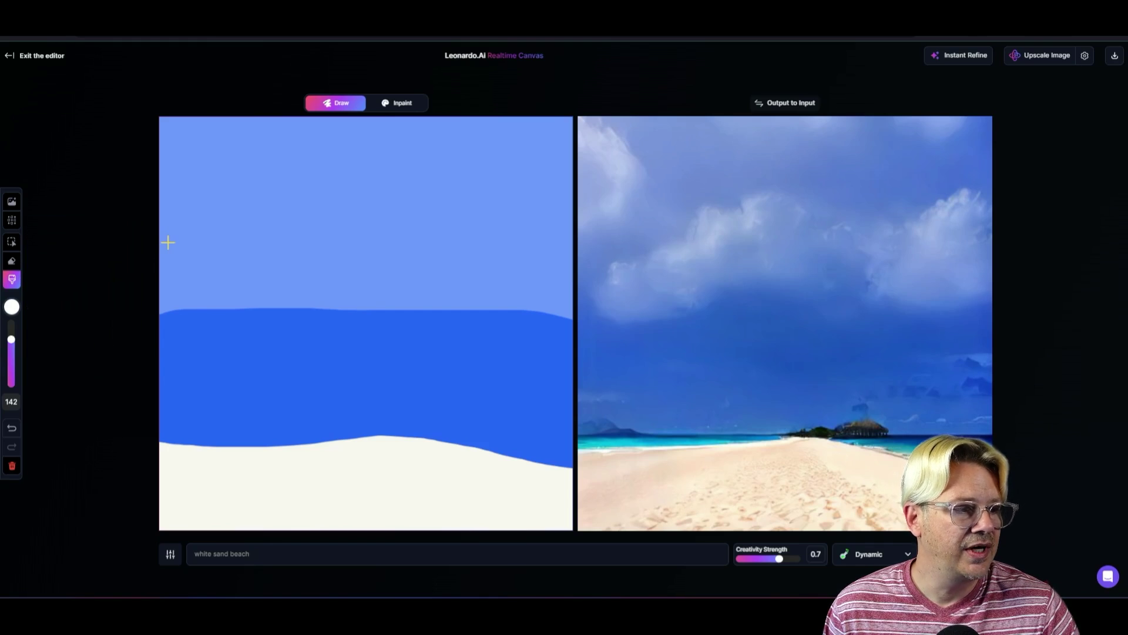
mouse_move(168, 242)
left_mouse_down()
mouse_move(171, 315)
mouse_move(364, 470)
left_mouse_up()
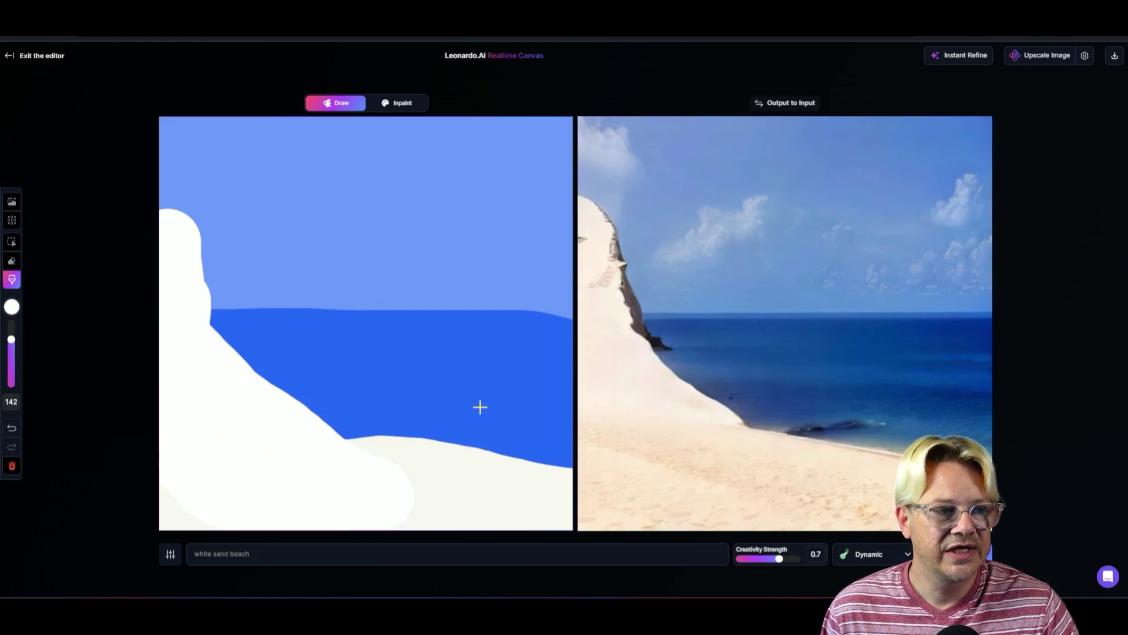
Paint light blue #79BFFF shallows across the sea, then reset the brush to white
left_click(12, 306)
left_click(90, 326)
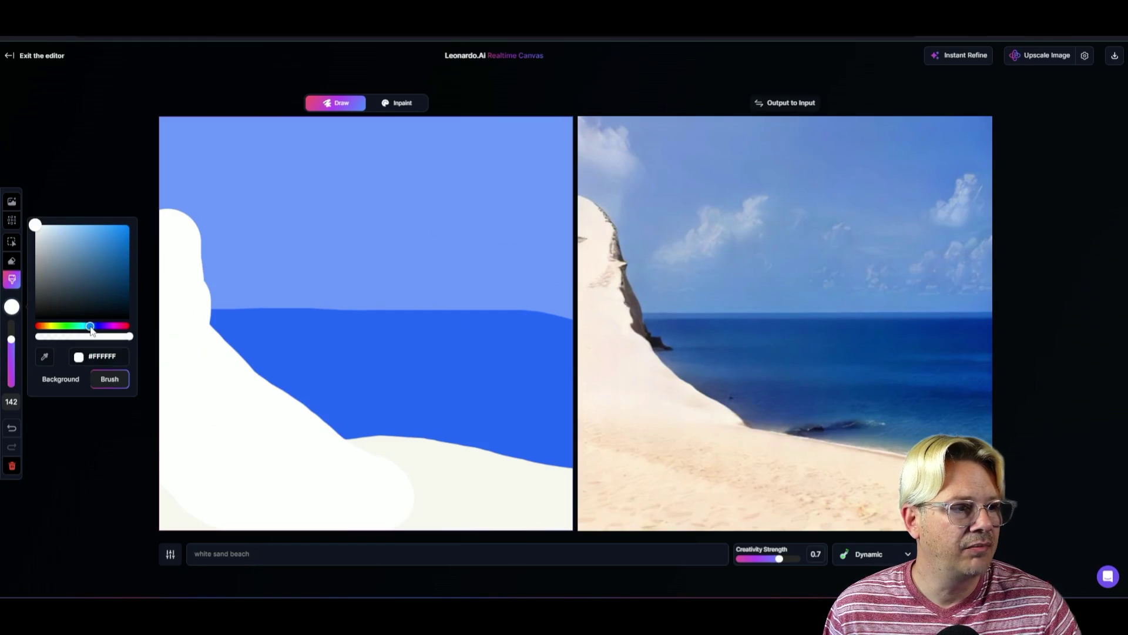
left_click_drag(69, 251, 85, 222)
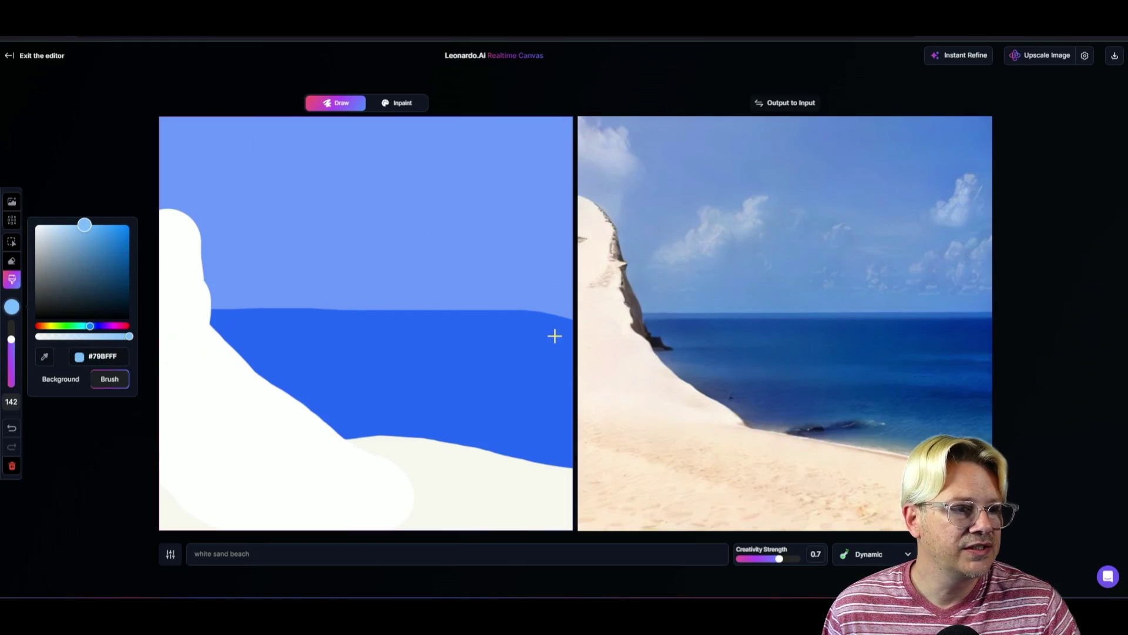
mouse_move(555, 336)
left_mouse_down()
mouse_move(226, 306)
mouse_move(183, 247)
left_mouse_up()
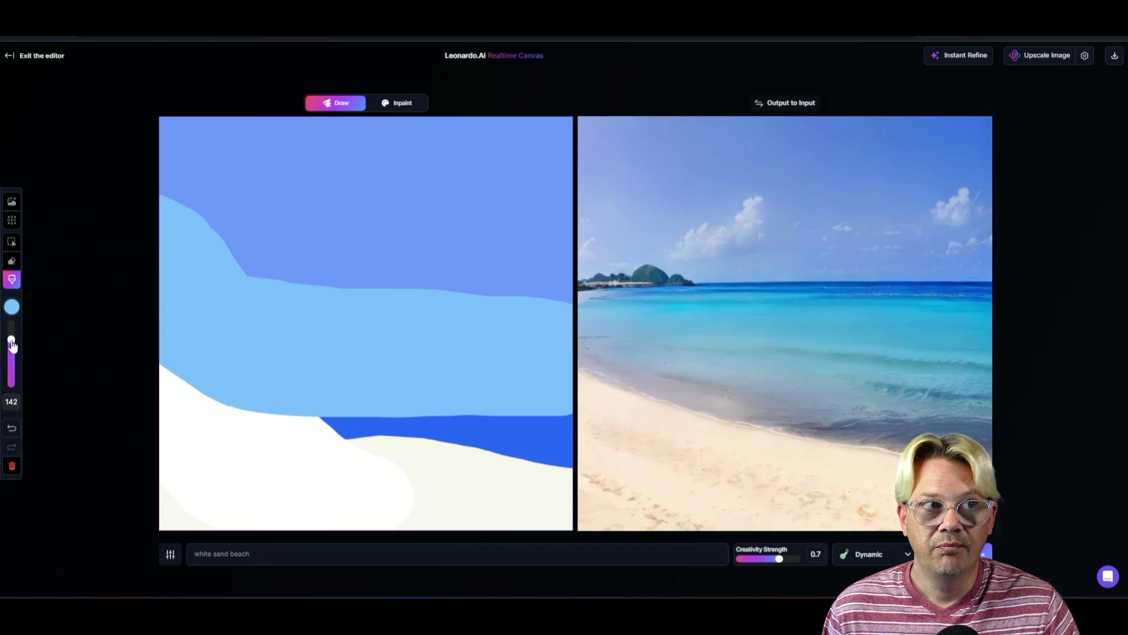
left_click(12, 307)
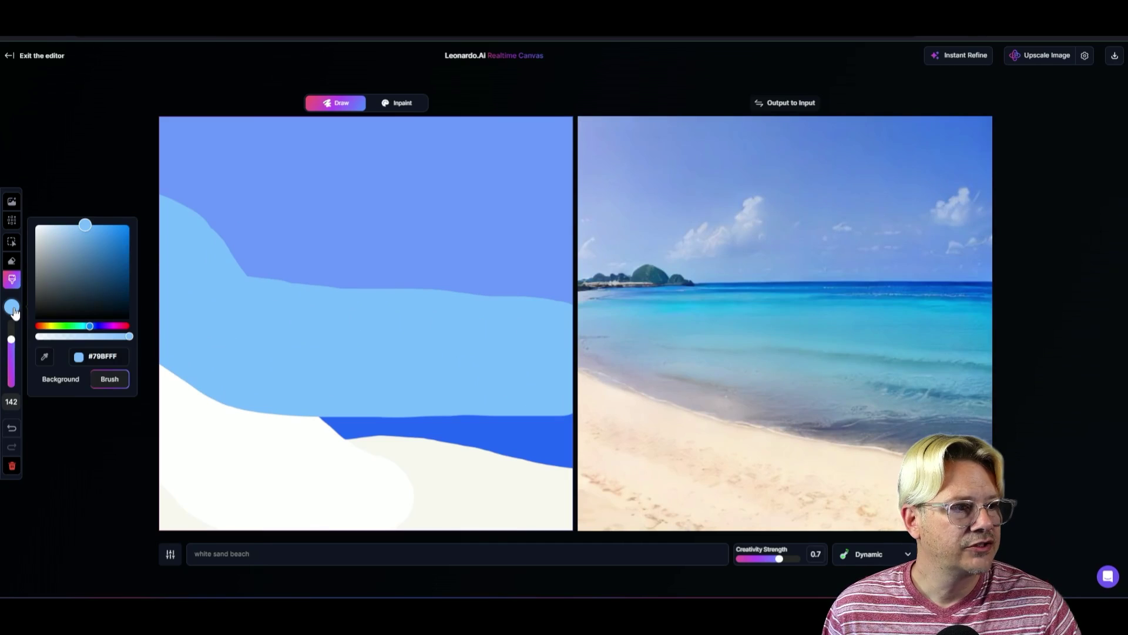
mouse_move(49, 284)
left_mouse_down()
mouse_move(52, 251)
mouse_move(2, 192)
left_mouse_up()
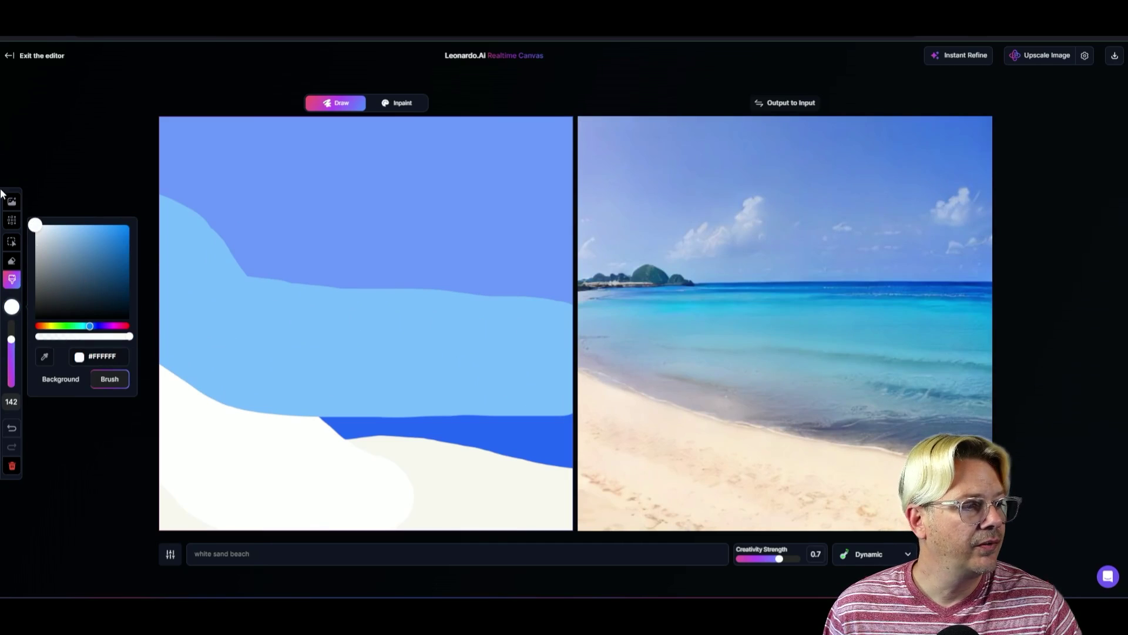
With the brush reduced to size 45, sketch a white sail and hull on the water
left_click(77, 175)
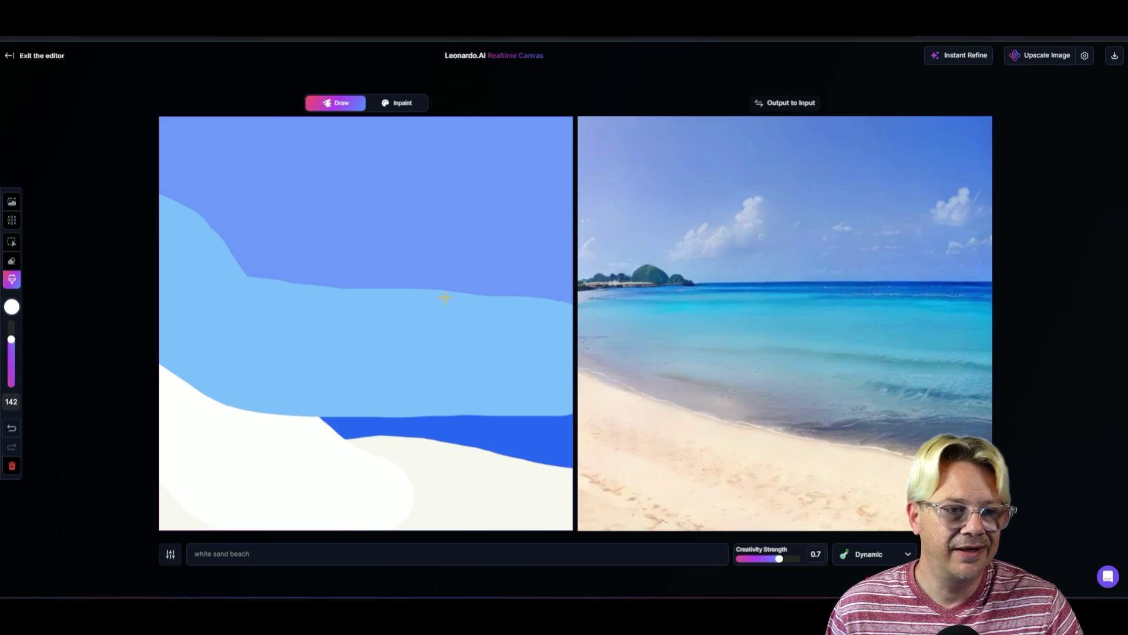
left_click_drag(434, 306, 458, 244)
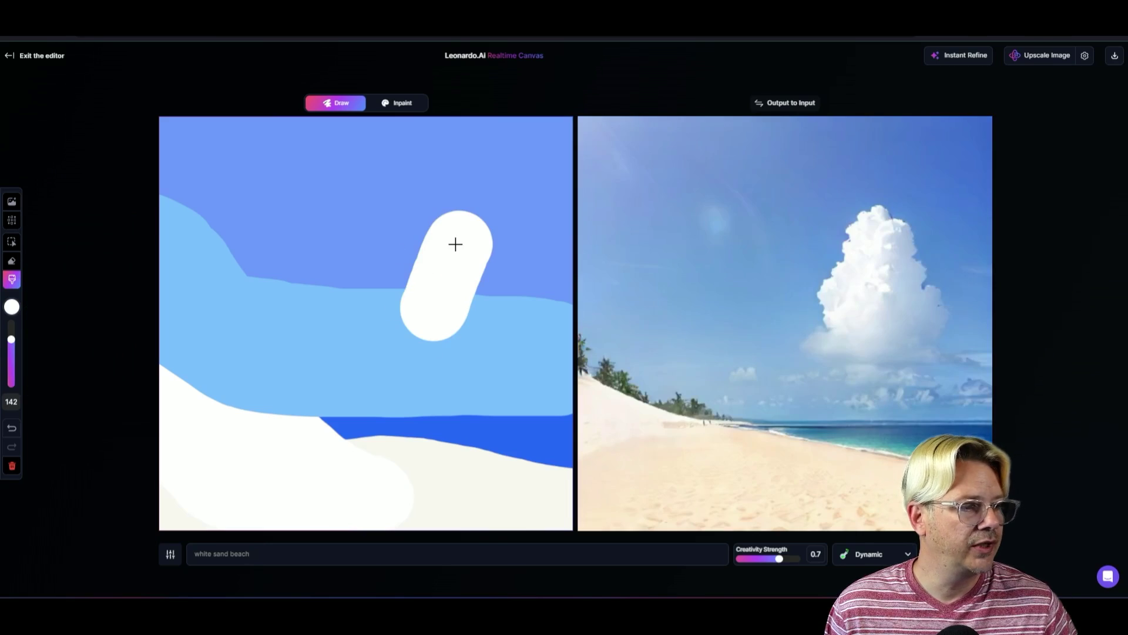
left_click(15, 431)
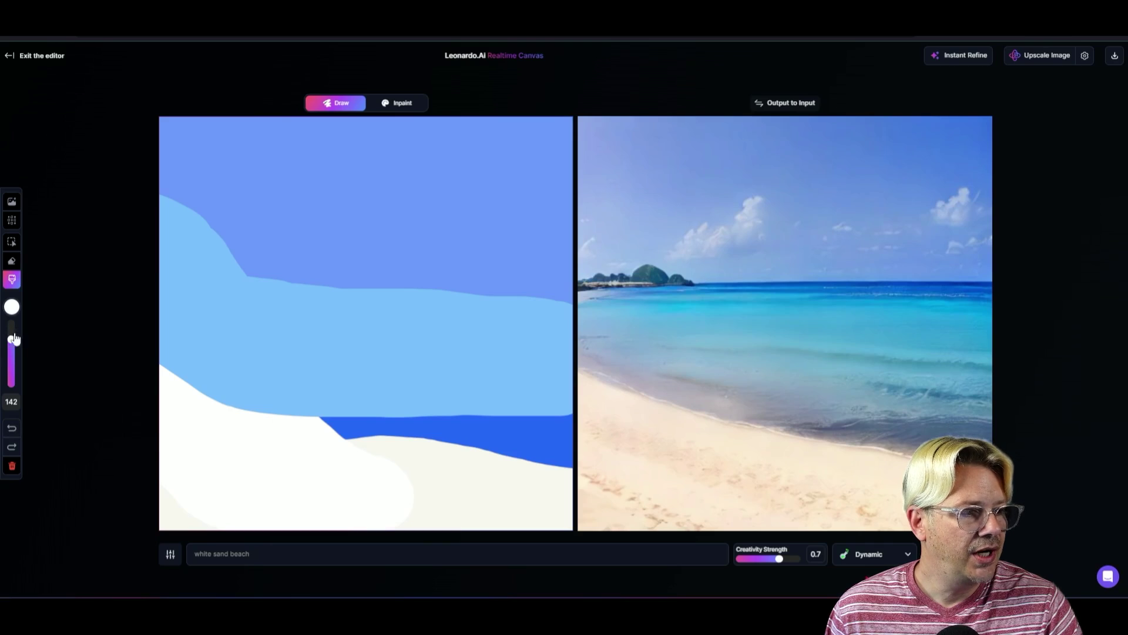
left_click_drag(12, 340, 12, 376)
mouse_move(434, 329)
left_mouse_down()
mouse_move(472, 264)
mouse_move(507, 334)
left_mouse_up()
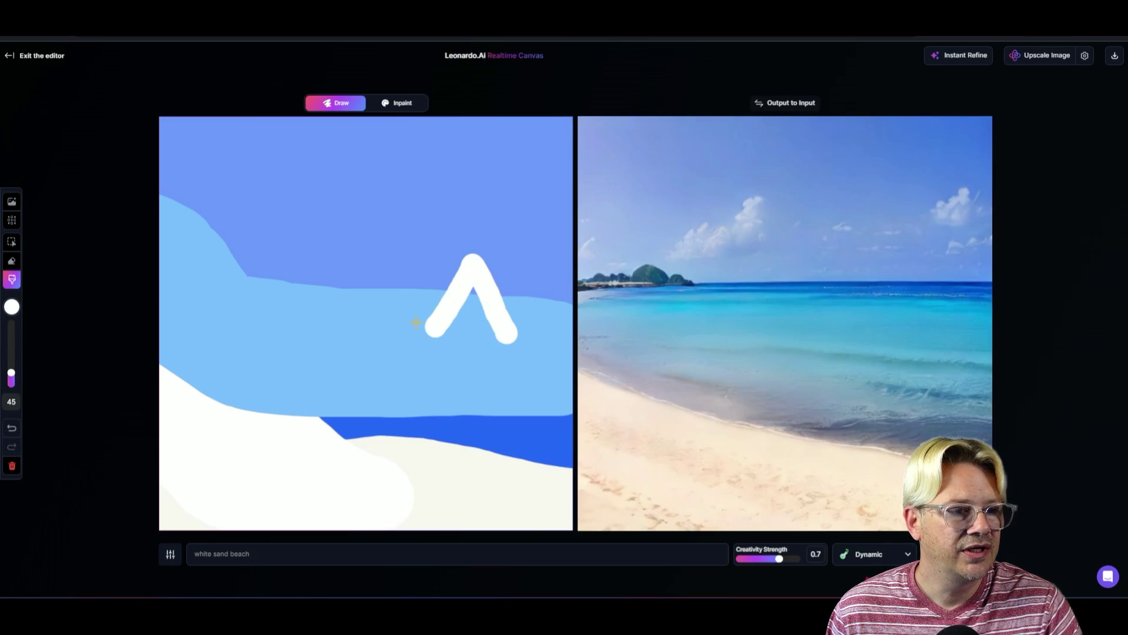
mouse_move(391, 321)
left_mouse_down()
mouse_move(459, 337)
mouse_move(514, 337)
mouse_move(537, 301)
left_mouse_up()
Append ', sailboat' to the prompt and sample the canvas blue as the brush colour
type(", sailboat")
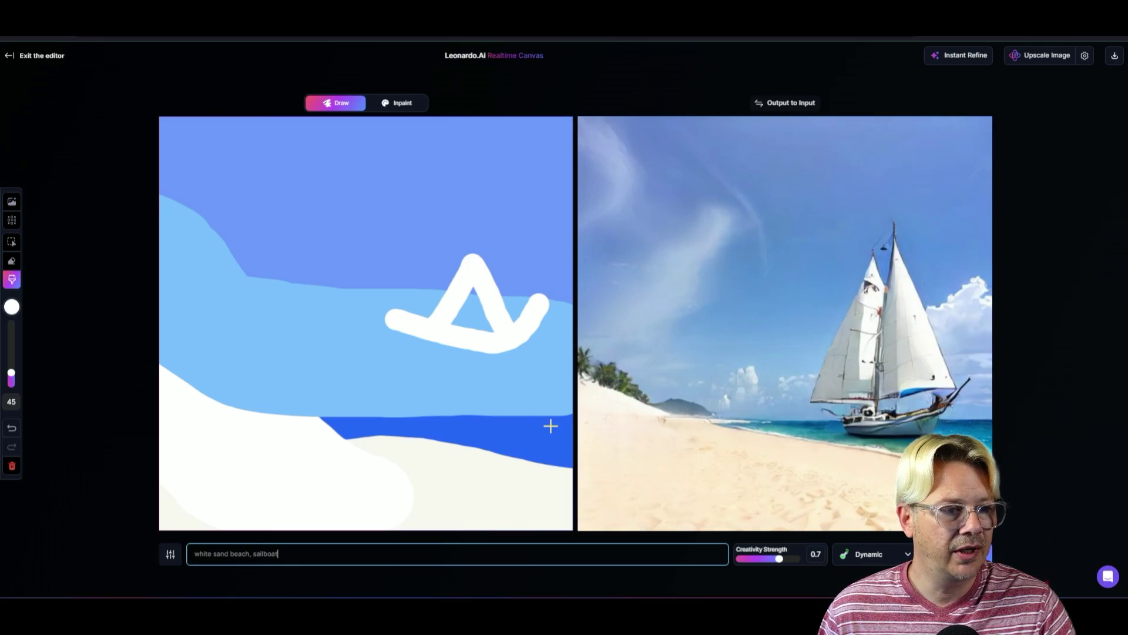
left_click(14, 311)
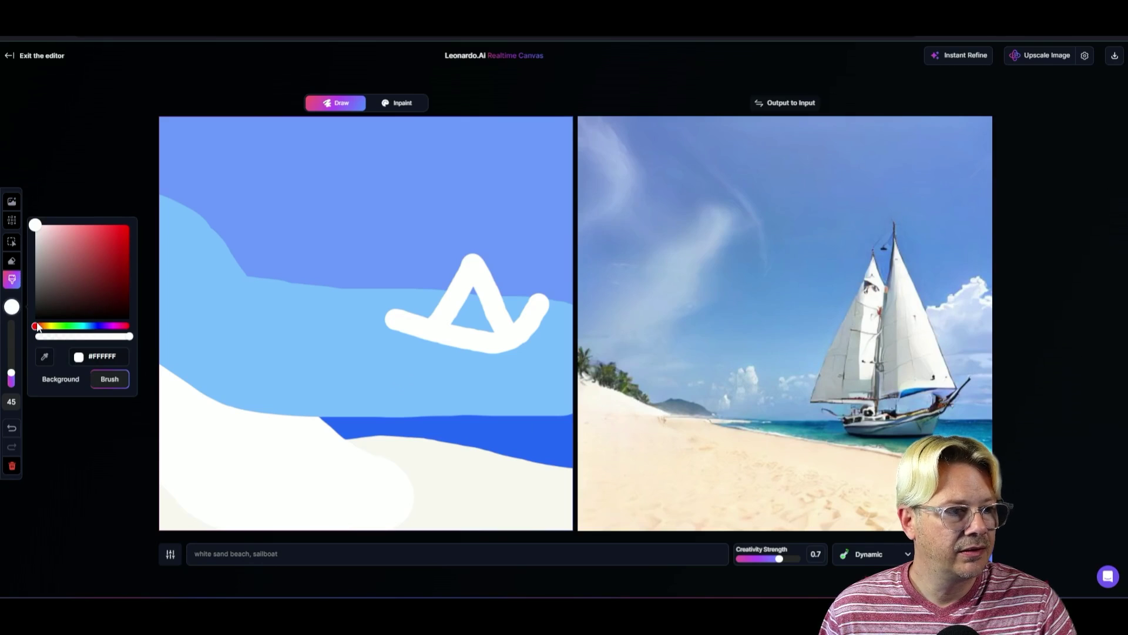
left_click(44, 356)
left_click(295, 302)
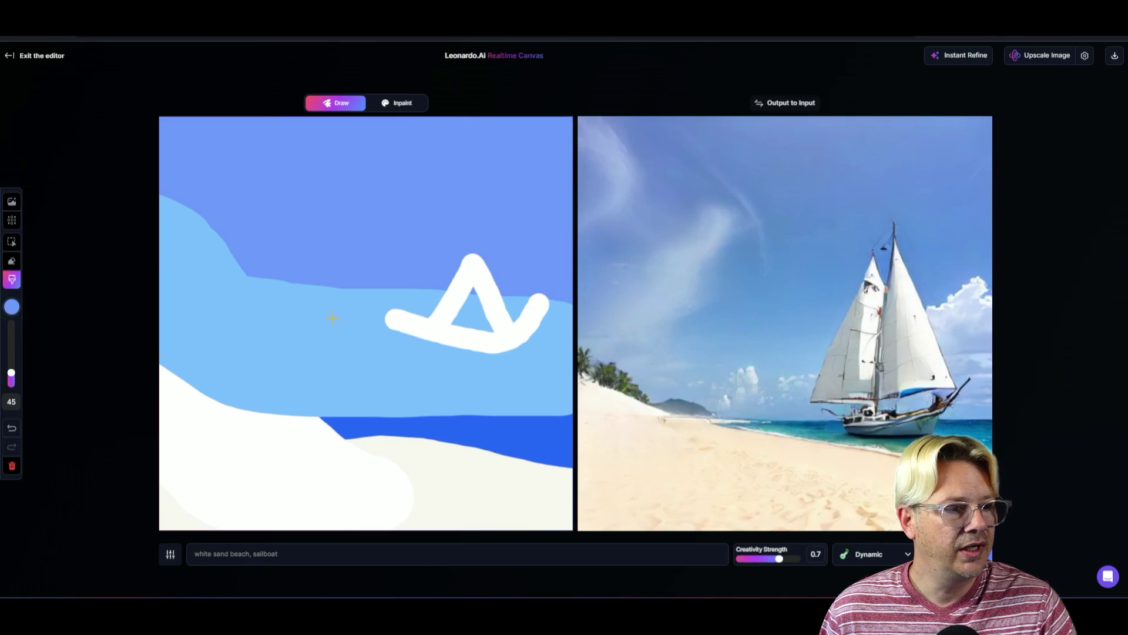
Paint blue over the top of the sail, then switch the brush back to white
mouse_move(459, 258)
left_mouse_down()
mouse_move(507, 277)
mouse_move(383, 274)
mouse_move(553, 295)
mouse_move(502, 339)
mouse_move(423, 333)
mouse_move(399, 319)
mouse_move(449, 290)
mouse_move(382, 326)
mouse_move(479, 275)
mouse_move(495, 288)
mouse_move(427, 340)
mouse_move(467, 305)
mouse_move(506, 337)
mouse_move(536, 316)
mouse_move(526, 359)
mouse_move(439, 351)
mouse_move(520, 336)
mouse_move(498, 348)
mouse_move(533, 312)
left_mouse_up()
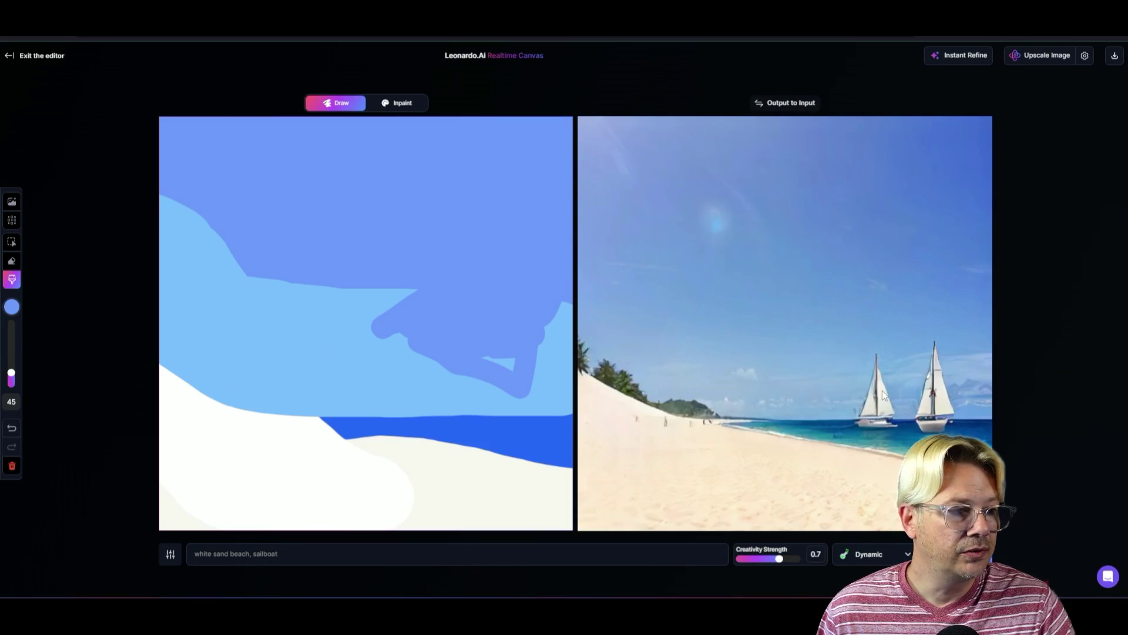
left_click(11, 307)
left_click_drag(43, 274, 36, 225)
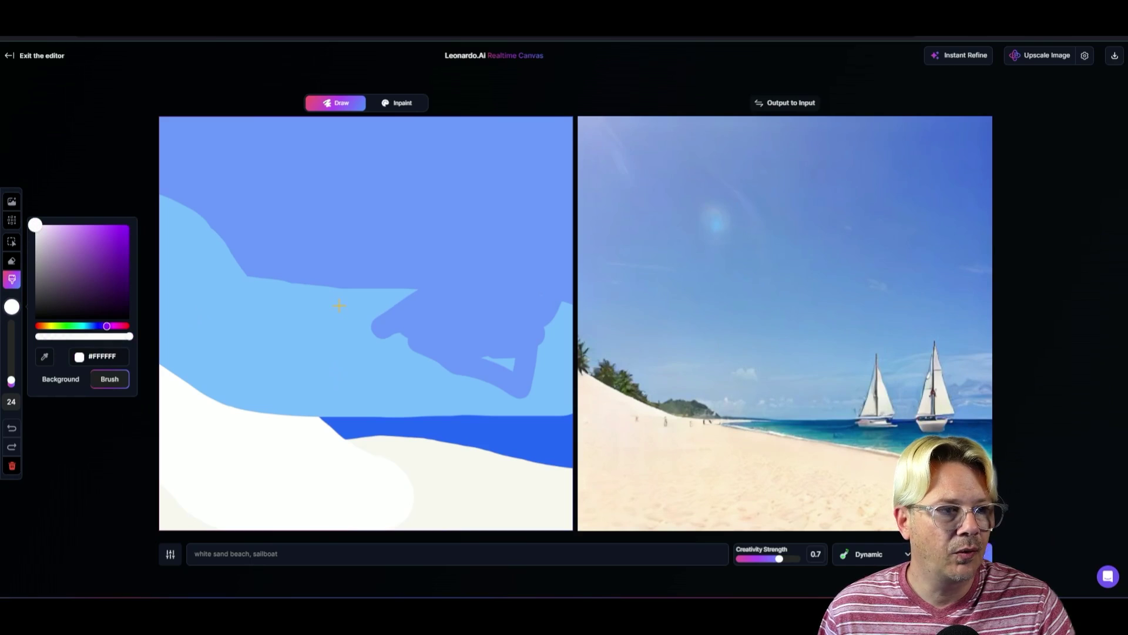
At brush size 123, paint white circles and a long cloud stroke across the sky
left_click(12, 347)
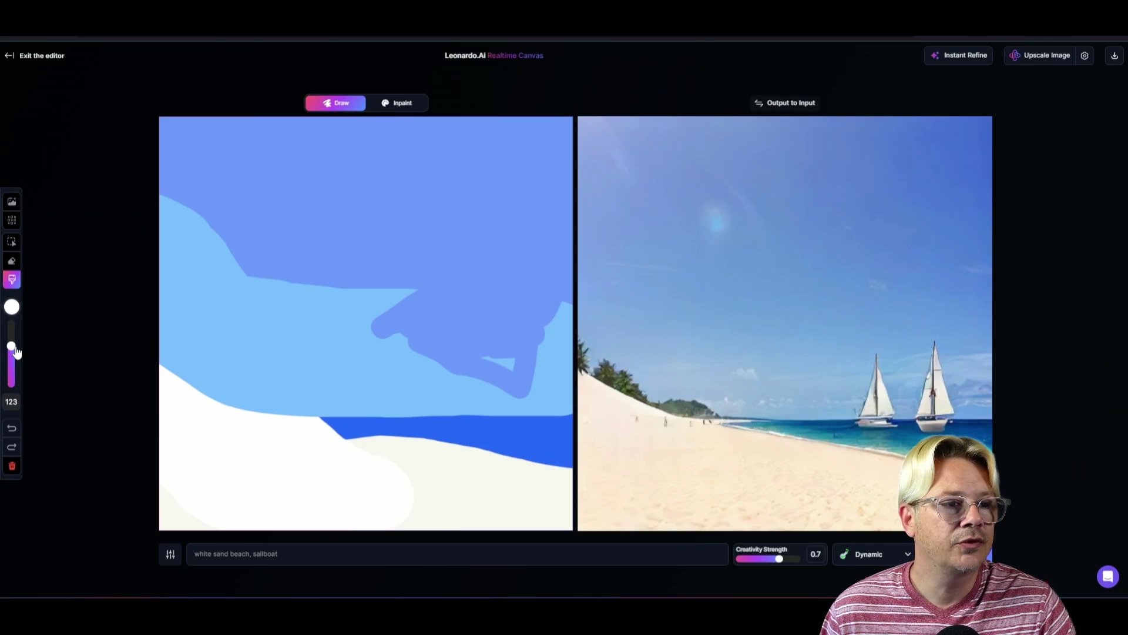
left_click(512, 169)
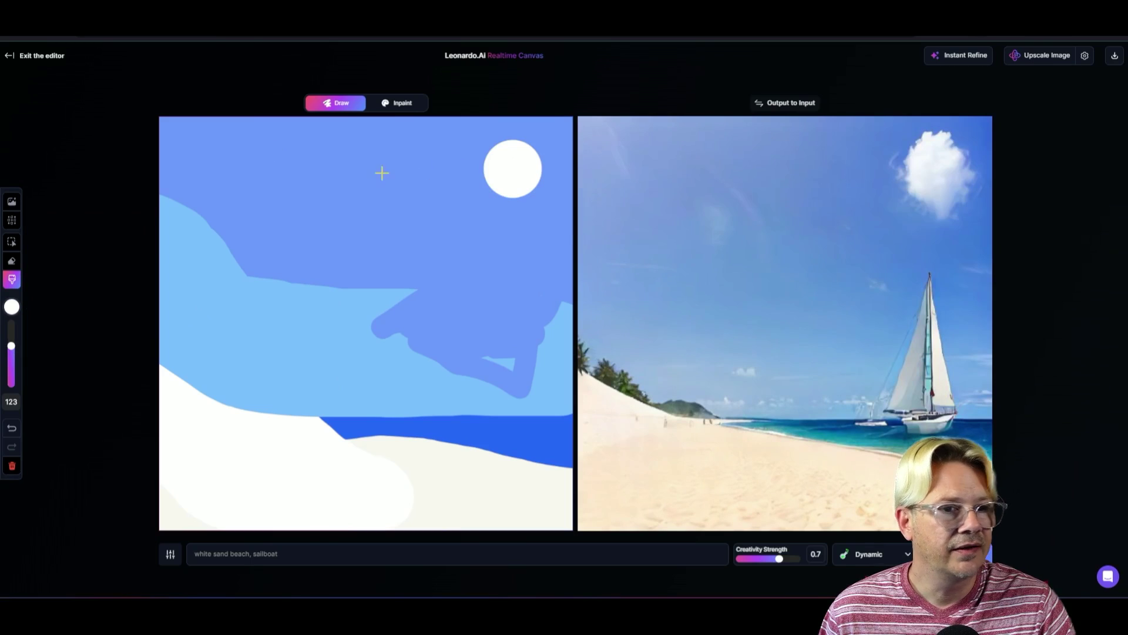
left_click(239, 161)
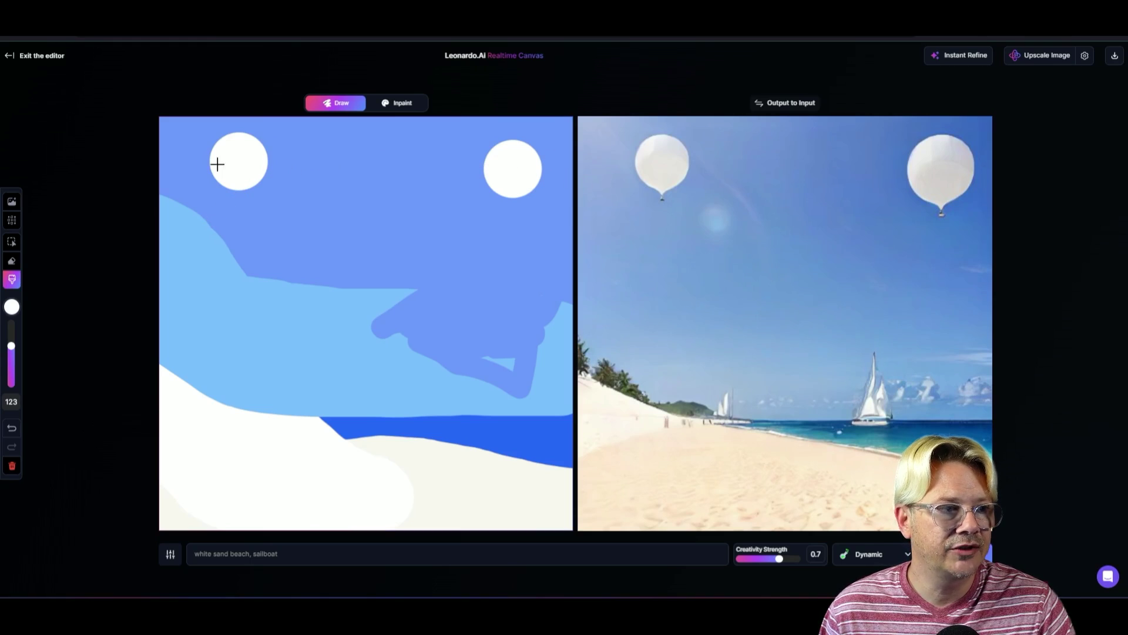
mouse_move(217, 164)
left_mouse_down()
mouse_move(272, 178)
mouse_move(303, 151)
mouse_move(365, 156)
left_mouse_up()
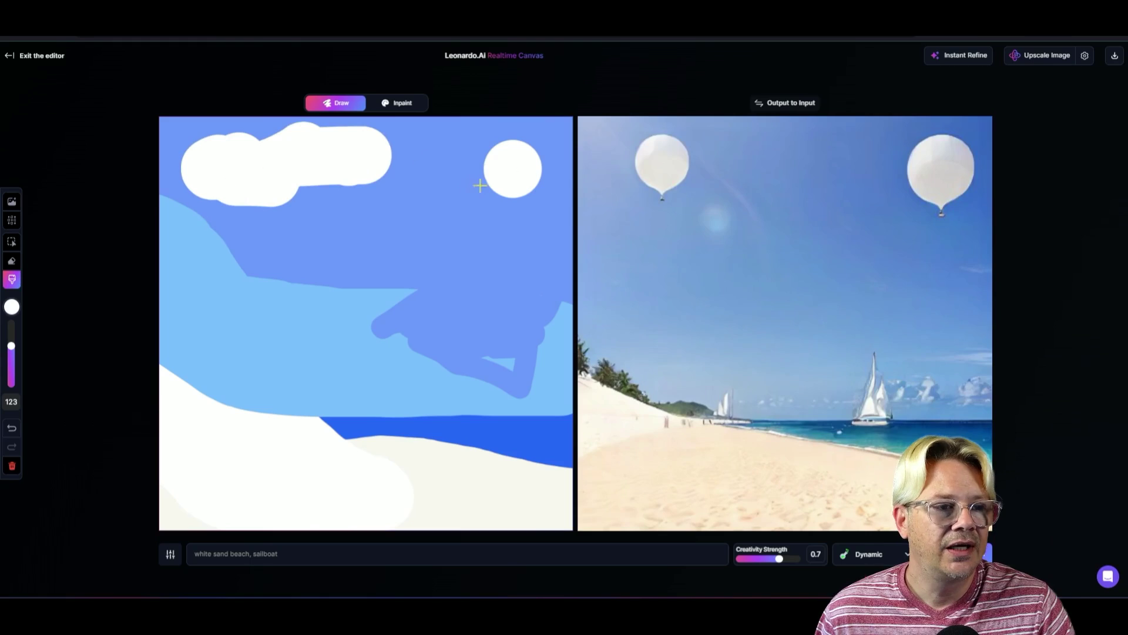
left_click_drag(542, 164, 555, 166)
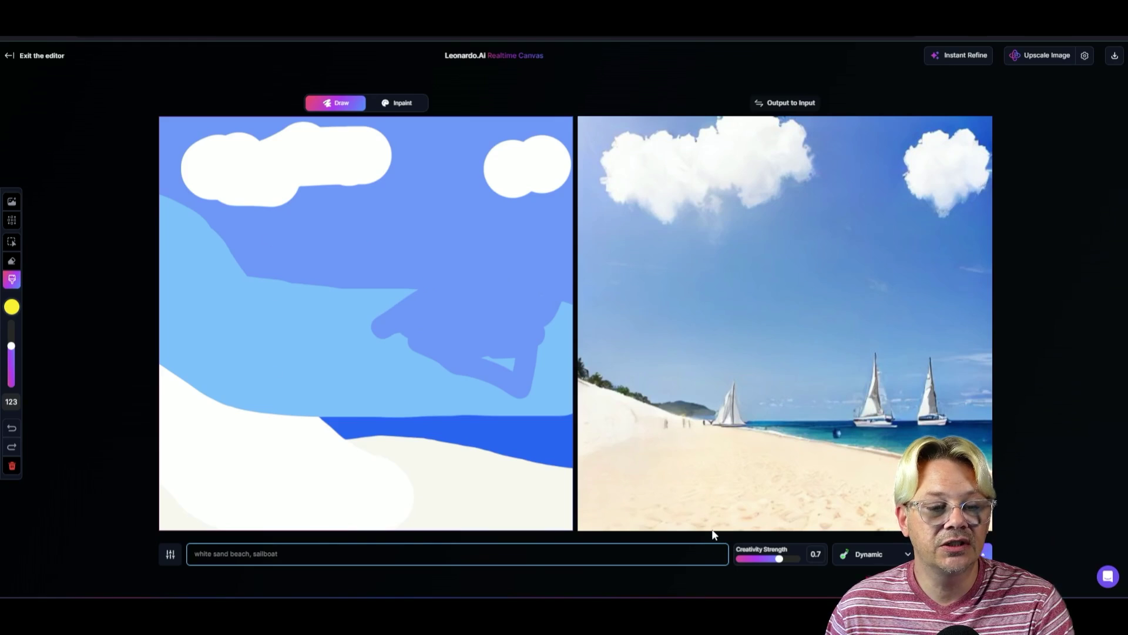
left_click(867, 563)
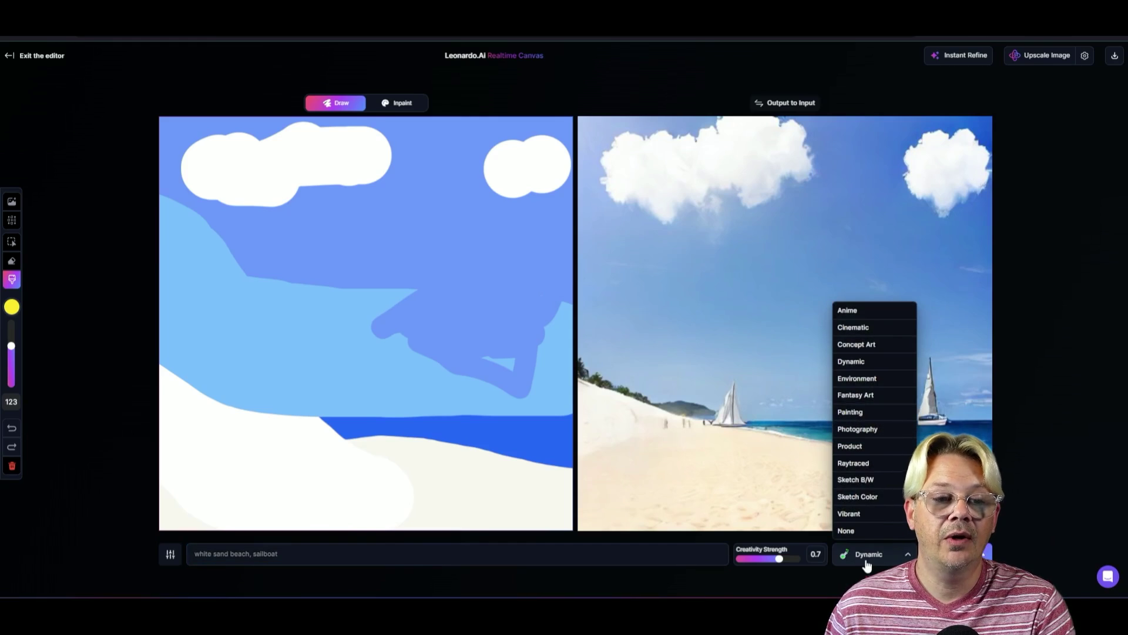
left_click(867, 415)
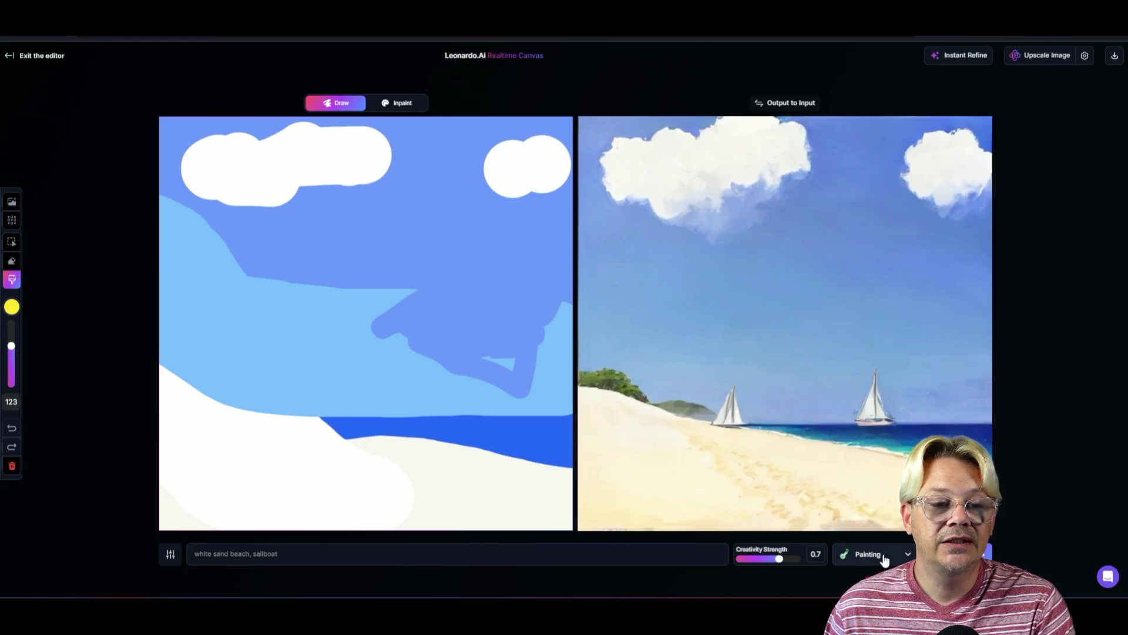
left_click(885, 560)
left_click(873, 432)
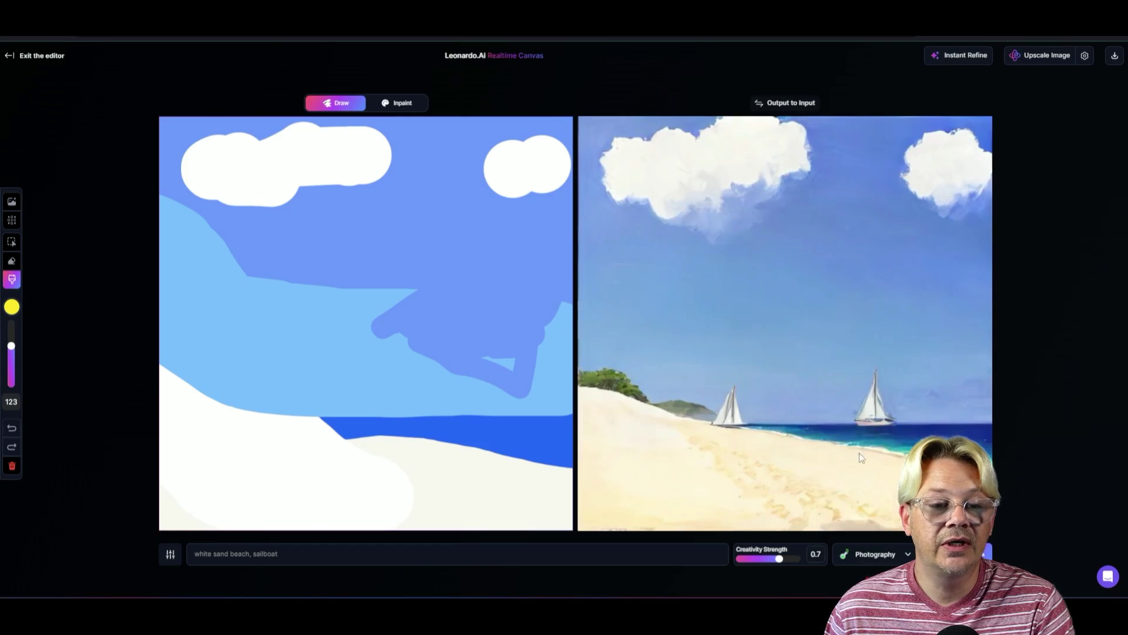
left_click(874, 556)
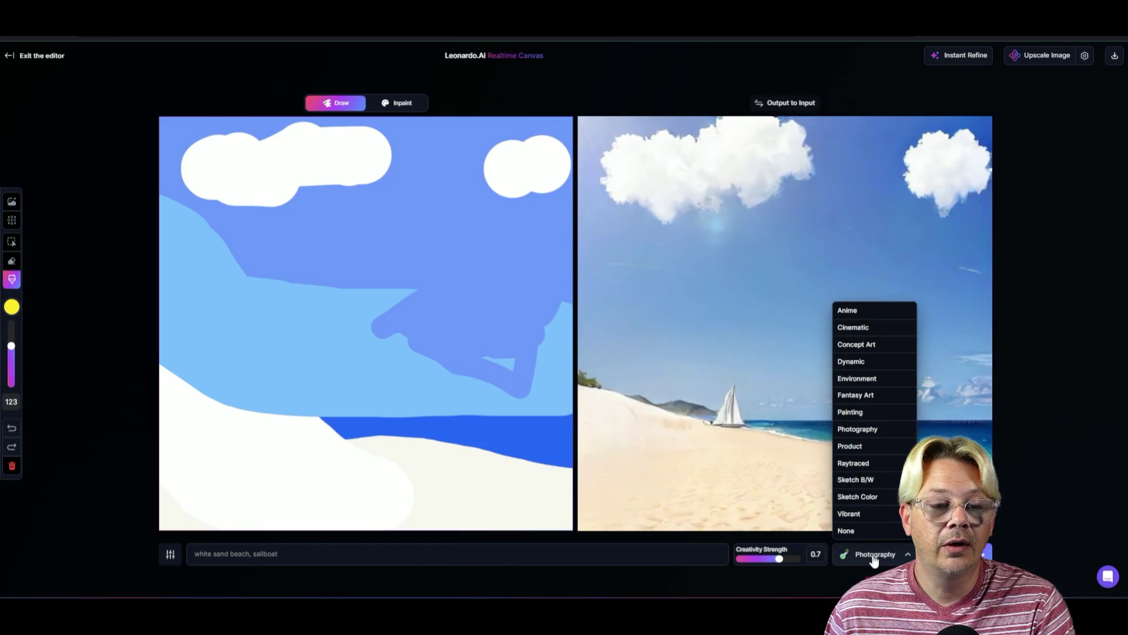
left_click(859, 497)
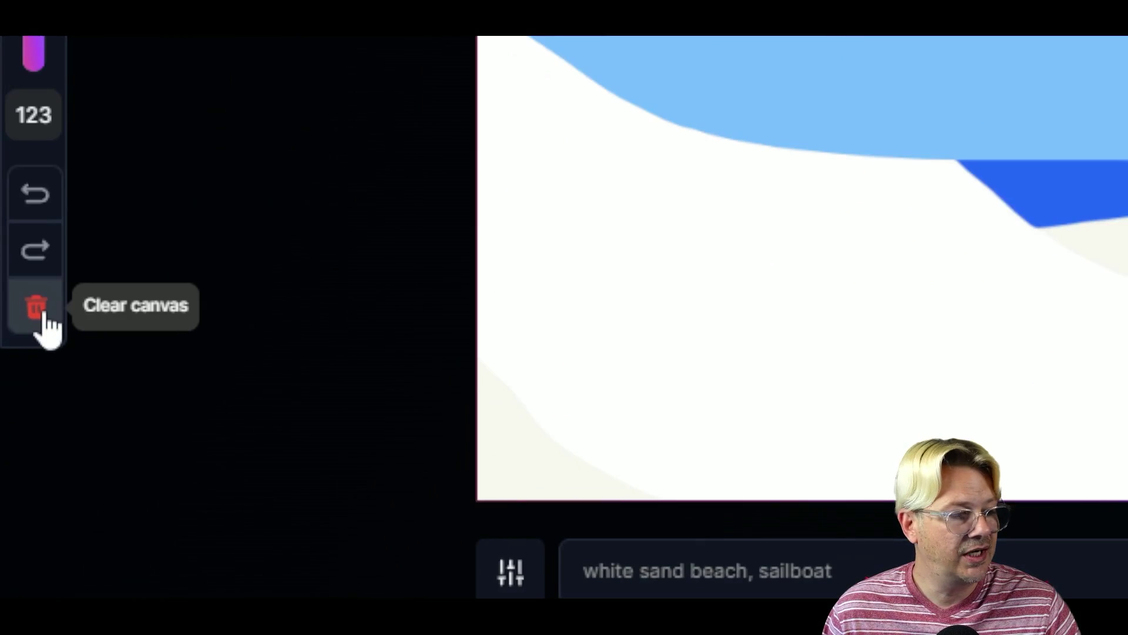
Clear the whole canvas with confirmation, then pick an off-white brush colour
left_click(42, 317)
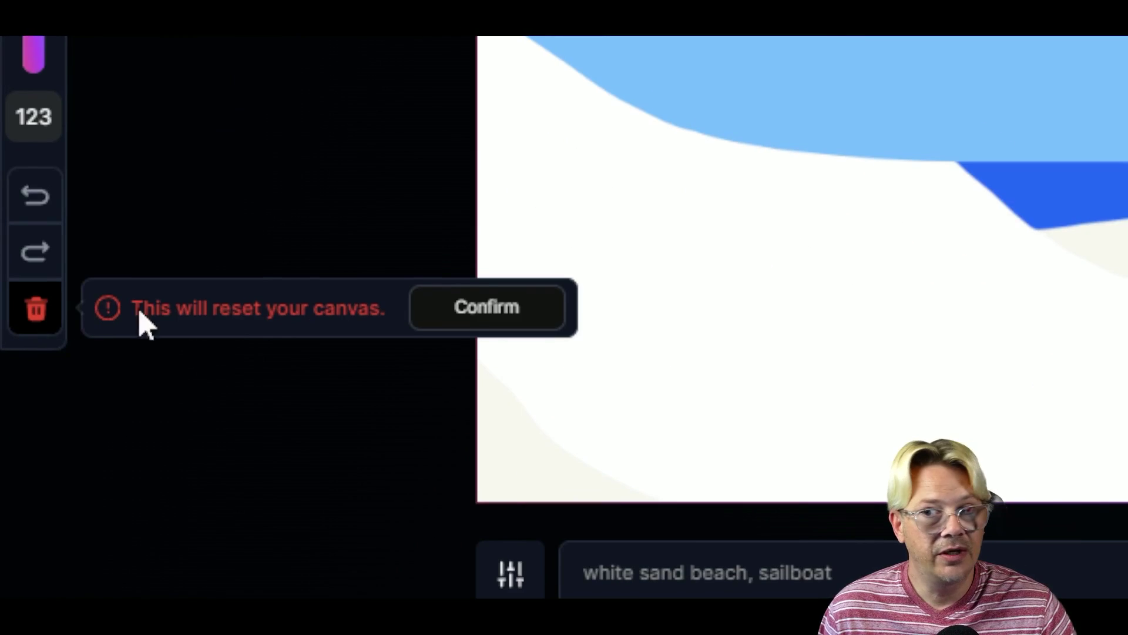
left_click(534, 315)
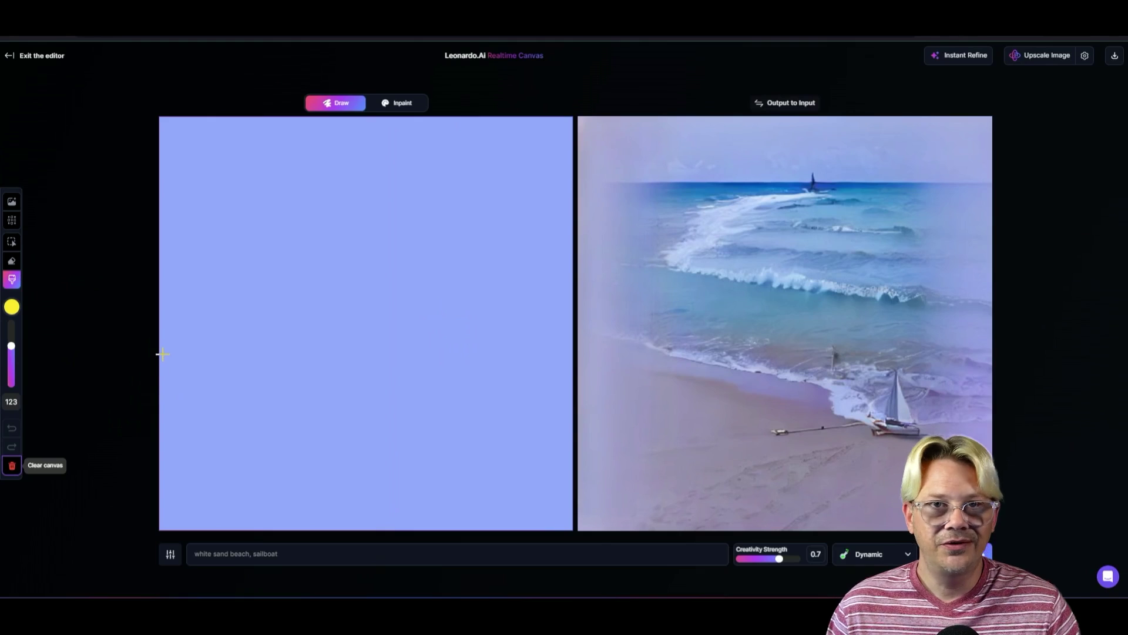
left_click(11, 306)
left_click(42, 227)
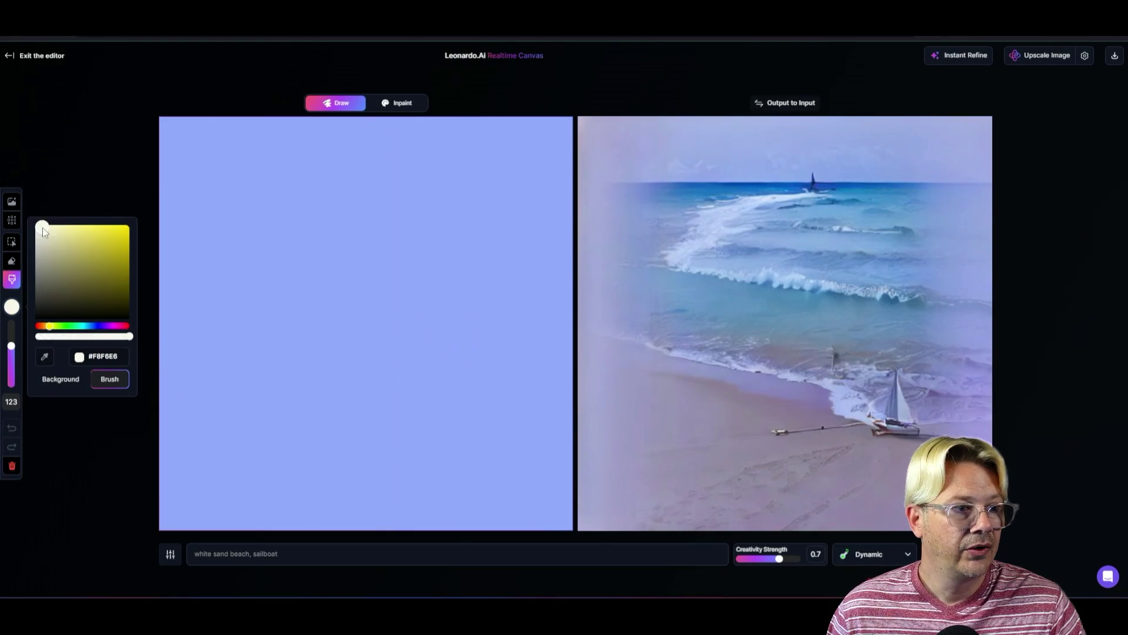
left_click(47, 227)
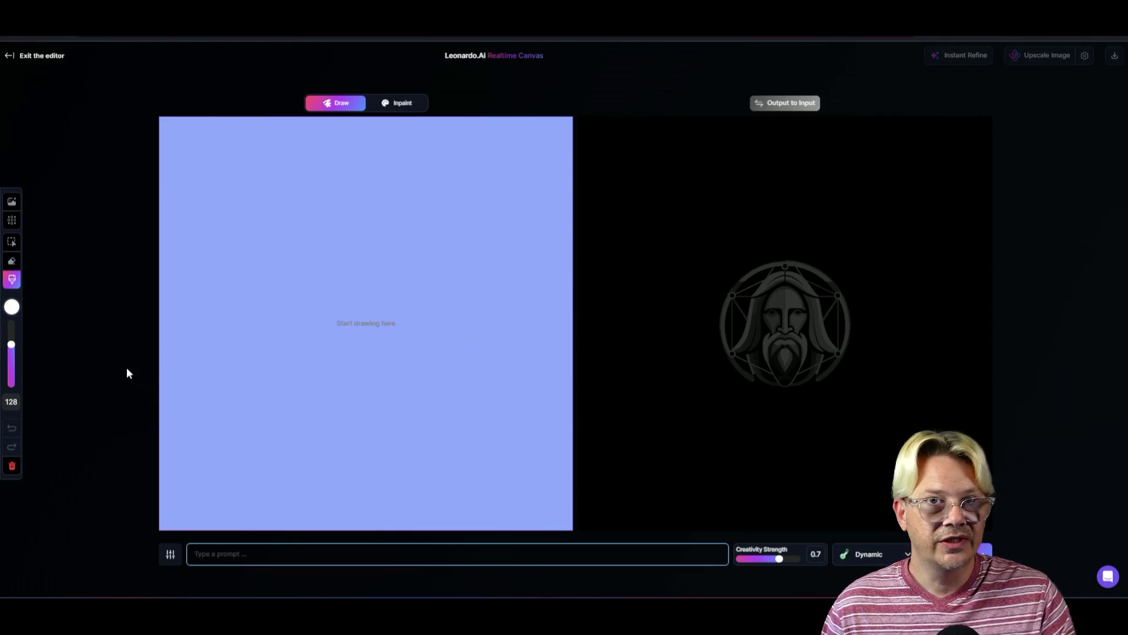
Paint bright blue #1998FF across the top and a dark green hill across the bottom
left_click(12, 306)
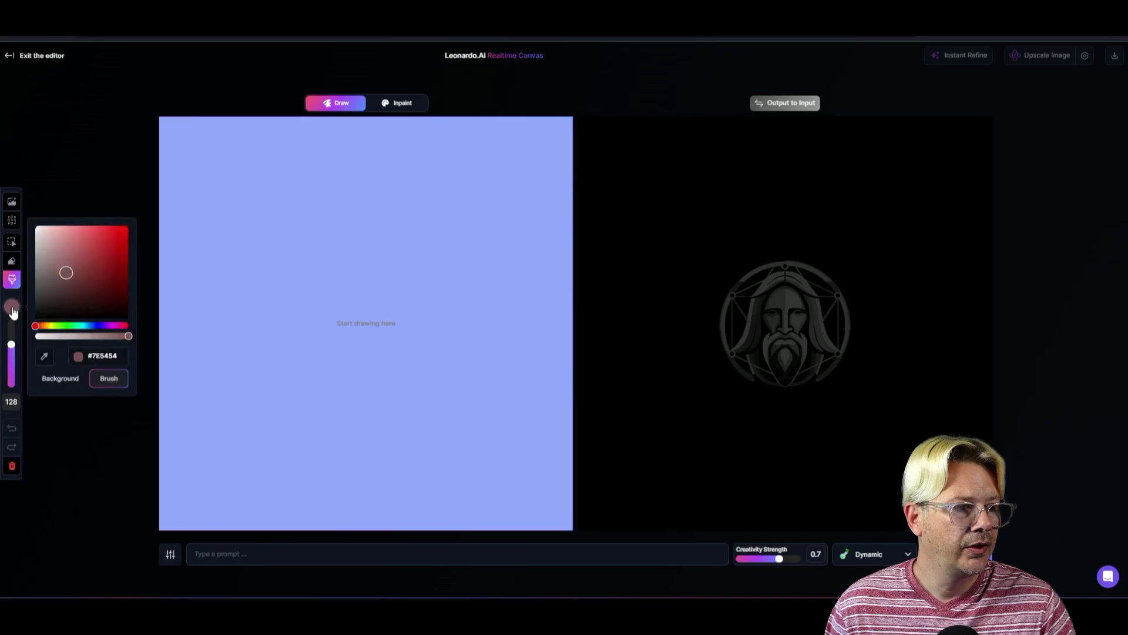
left_click(89, 326)
left_click_drag(102, 231, 291, 101)
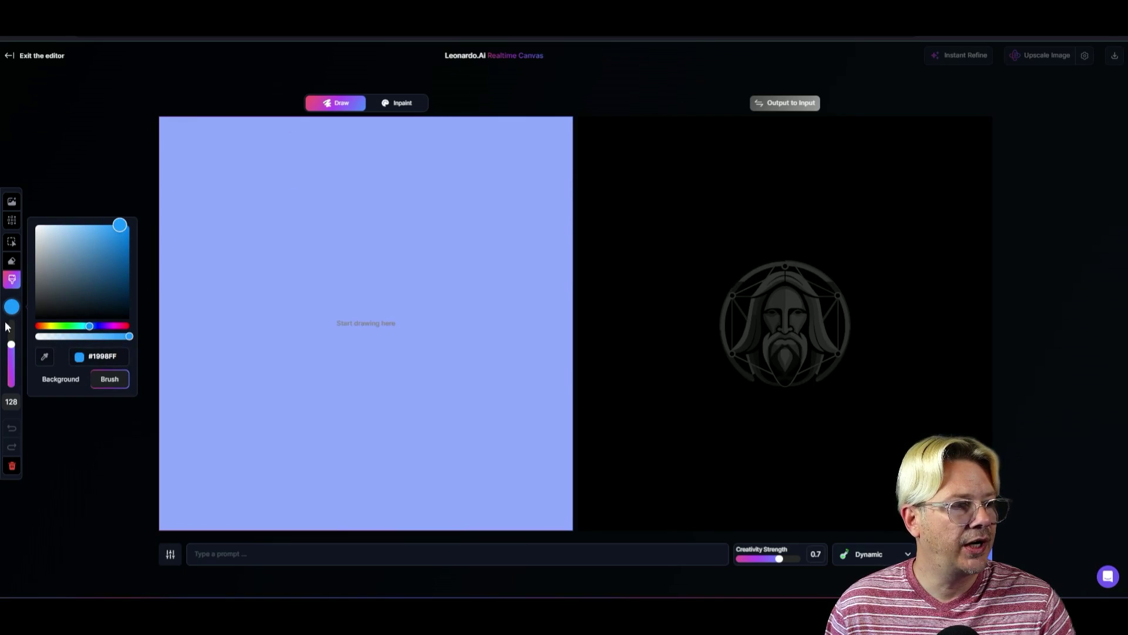
mouse_move(332, 122)
left_mouse_down()
mouse_move(100, 130)
mouse_move(488, 127)
mouse_move(175, 234)
mouse_move(416, 297)
mouse_move(395, 249)
mouse_move(250, 305)
mouse_move(406, 346)
mouse_move(421, 433)
mouse_move(386, 371)
mouse_move(587, 369)
left_mouse_up()
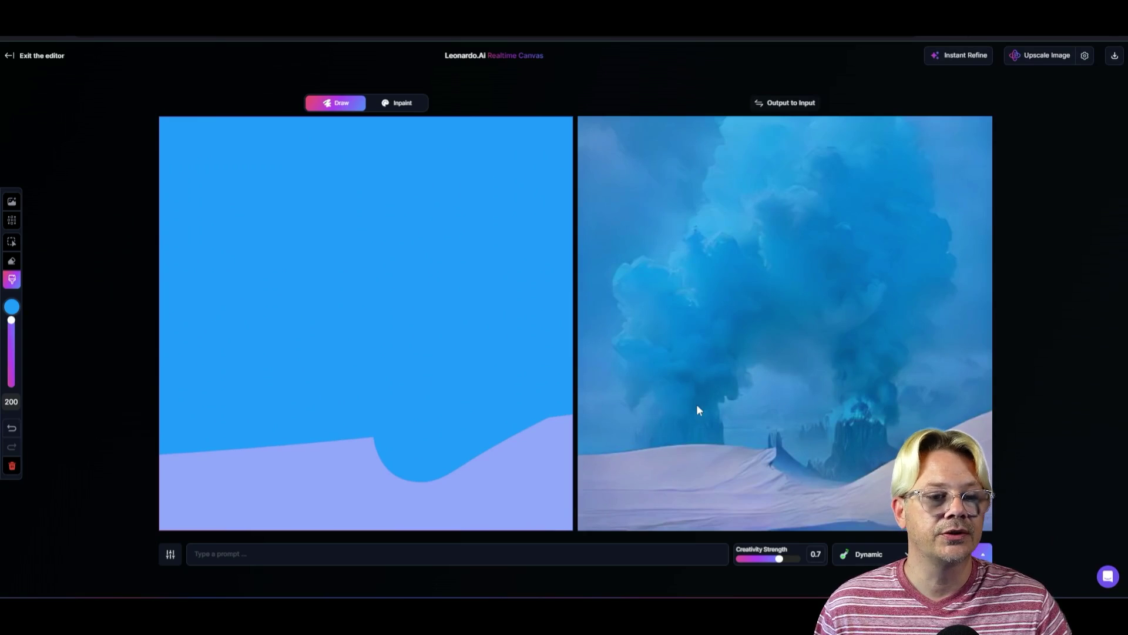
left_click(12, 306)
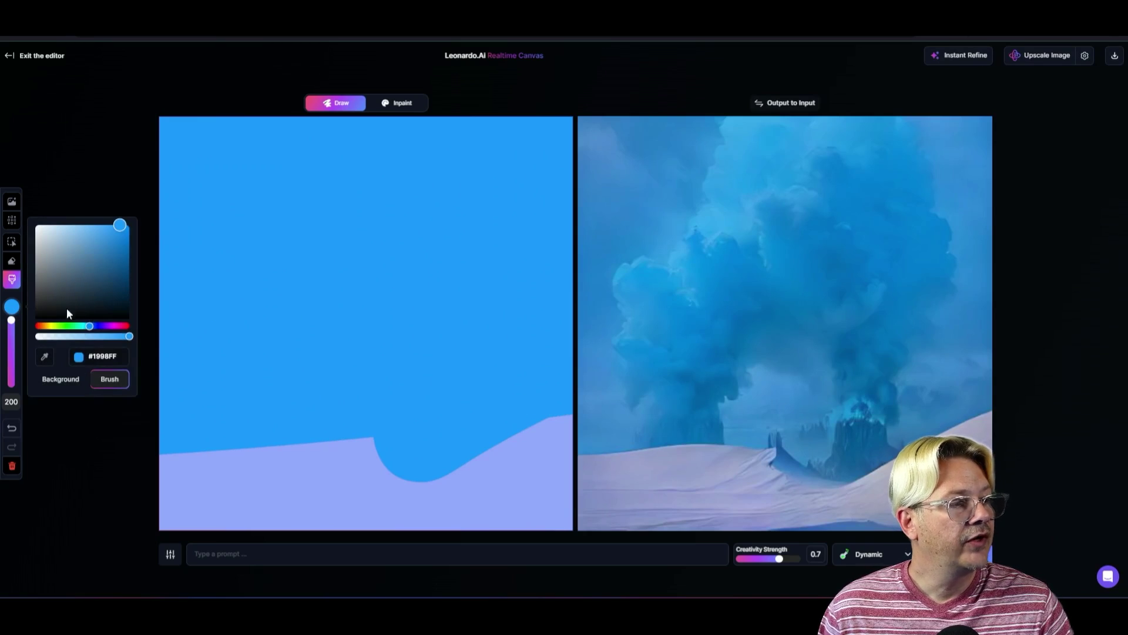
mouse_move(524, 434)
left_mouse_down()
mouse_move(453, 385)
mouse_move(189, 458)
mouse_move(584, 495)
mouse_move(144, 521)
left_mouse_up()
Paste the 'the backyard of a middle-class home' prompt and paint a wide grey house block
left_click(310, 541)
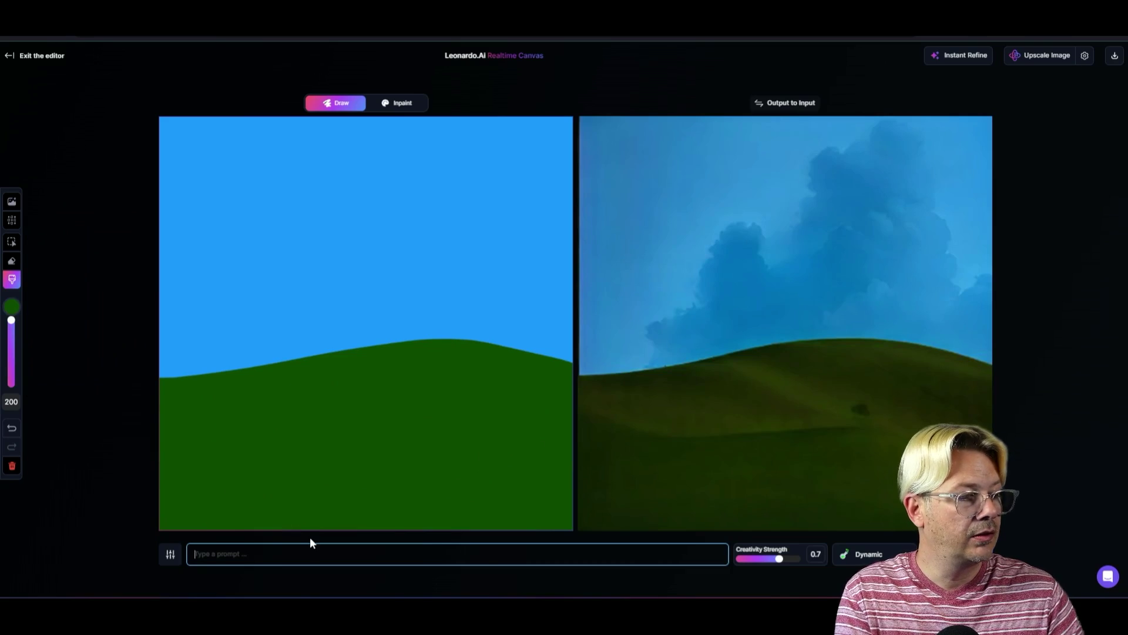
type("the backyard of a middle-class home")
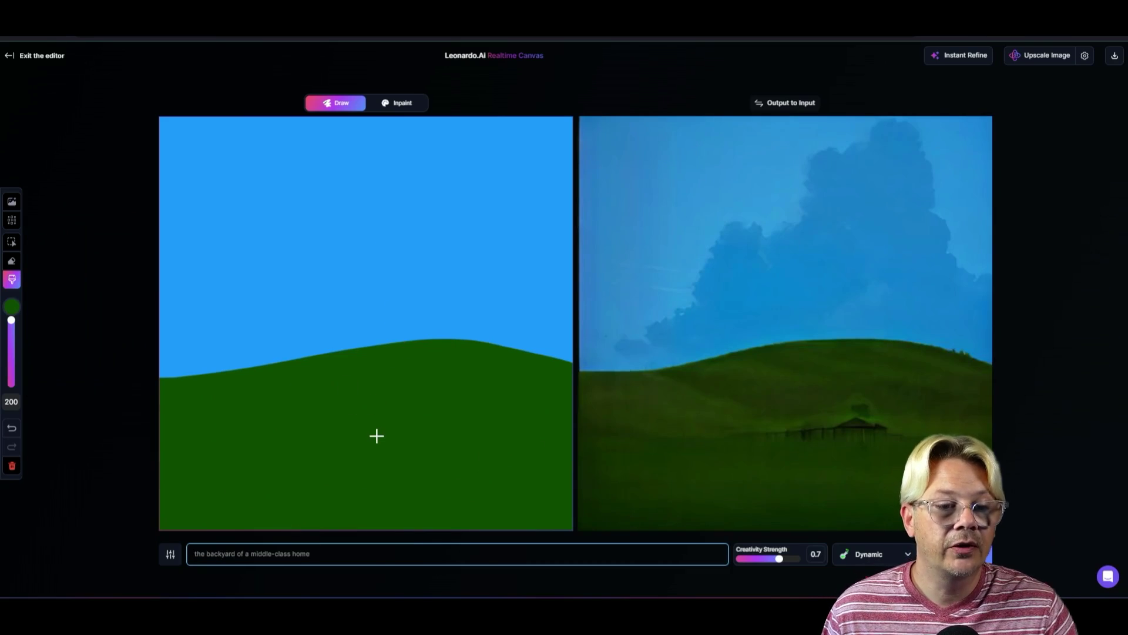
left_click(11, 306)
mouse_move(71, 274)
left_mouse_down()
mouse_move(35, 235)
mouse_move(23, 256)
left_mouse_up()
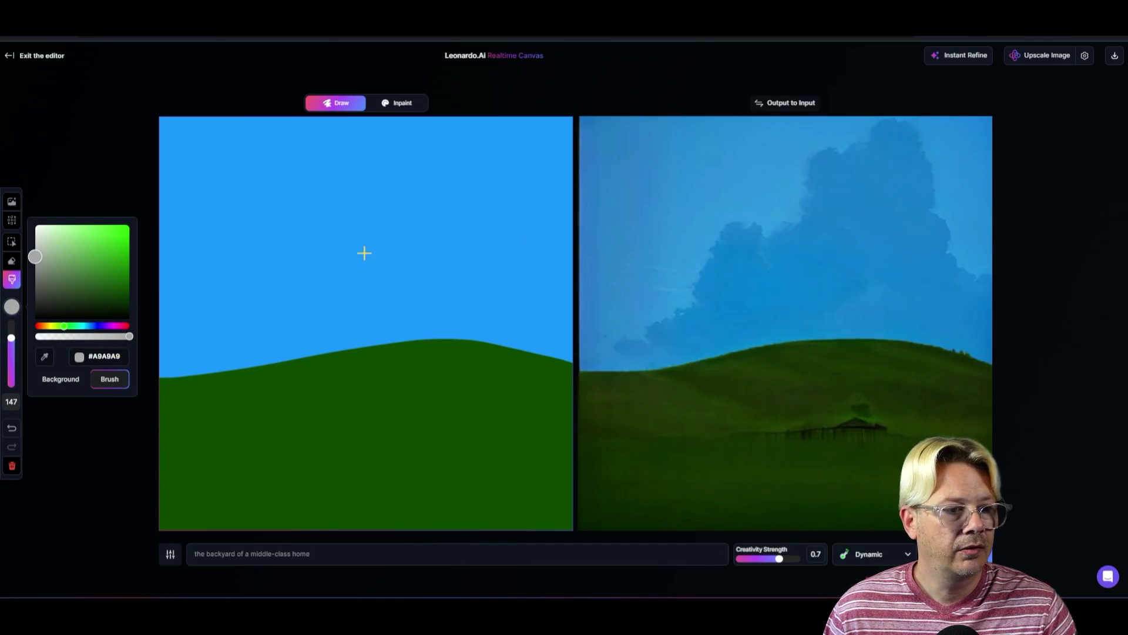
mouse_move(369, 233)
left_mouse_down()
mouse_move(353, 399)
mouse_move(581, 415)
mouse_move(564, 306)
mouse_move(574, 237)
mouse_move(557, 176)
mouse_move(562, 207)
mouse_move(540, 188)
mouse_move(490, 200)
mouse_move(391, 195)
mouse_move(385, 260)
mouse_move(470, 274)
mouse_move(527, 310)
mouse_move(440, 318)
mouse_move(412, 355)
mouse_move(524, 351)
mouse_move(528, 376)
left_mouse_up()
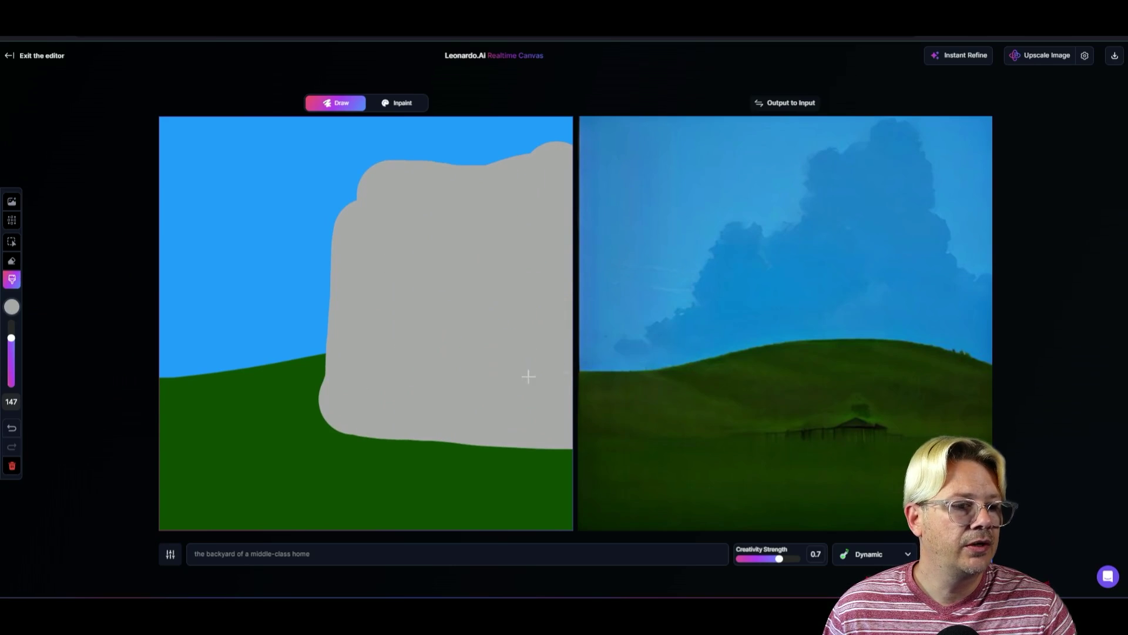
left_click_drag(361, 386, 332, 176)
Add a dark grey roof and a dark red door to the house
left_click(12, 307)
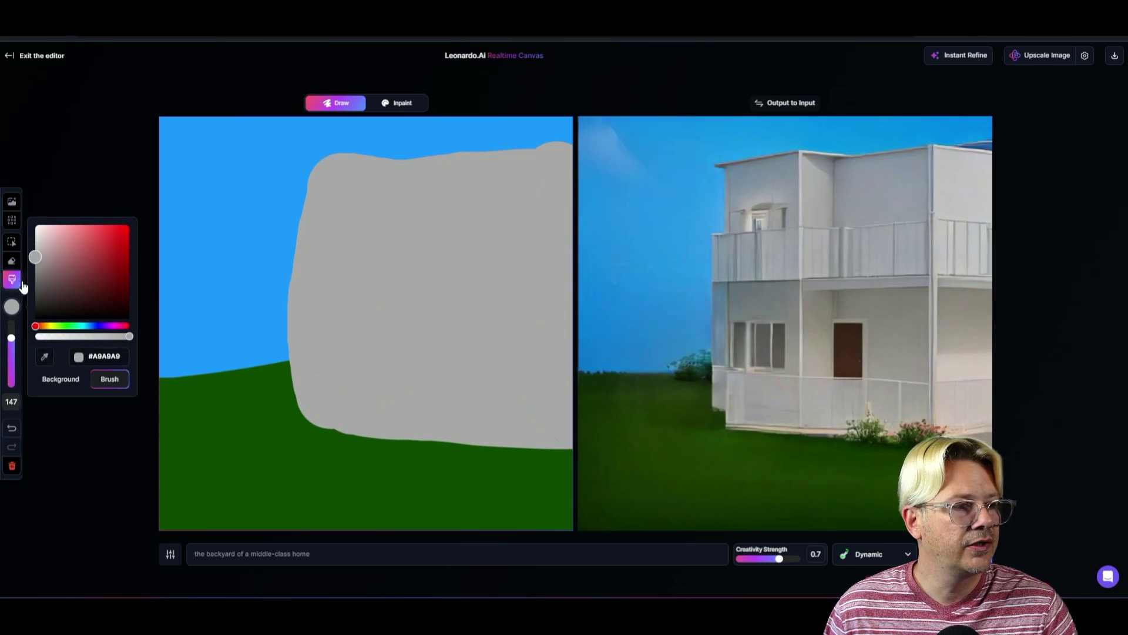
left_click_drag(35, 261, 35, 281)
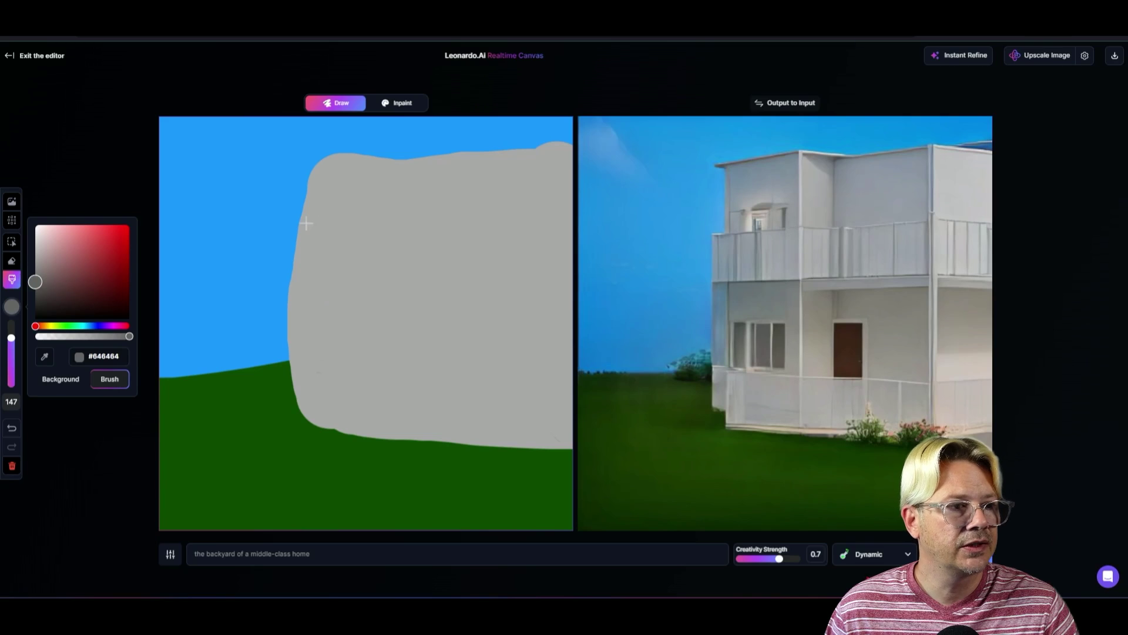
mouse_move(269, 230)
left_mouse_down()
mouse_move(345, 164)
mouse_move(363, 251)
mouse_move(598, 248)
left_mouse_up()
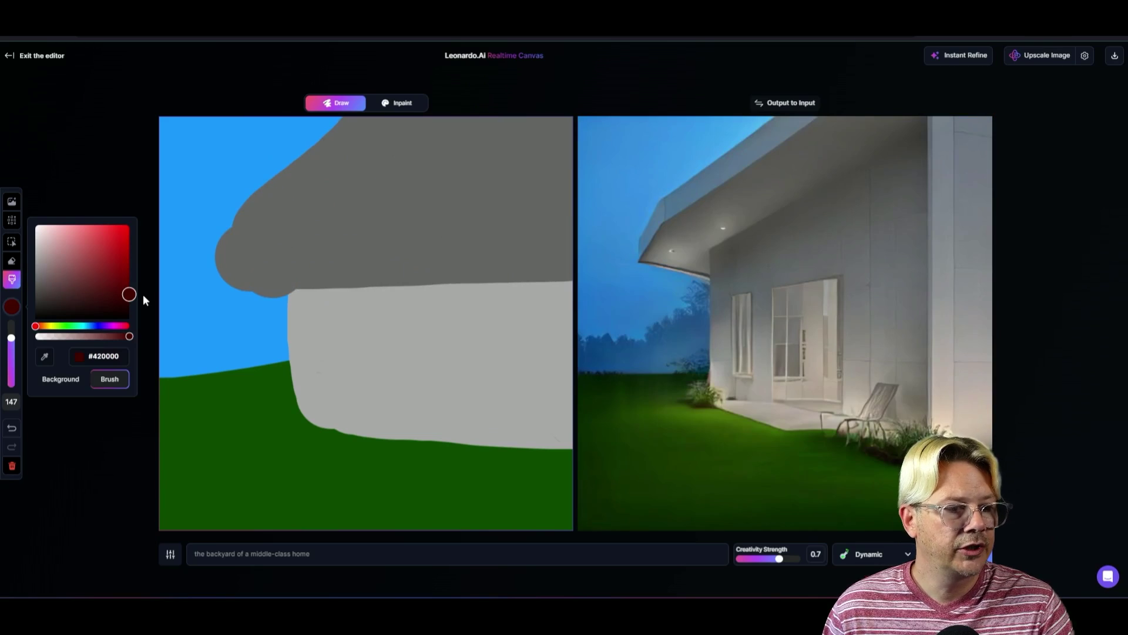
left_click_drag(426, 328, 427, 404)
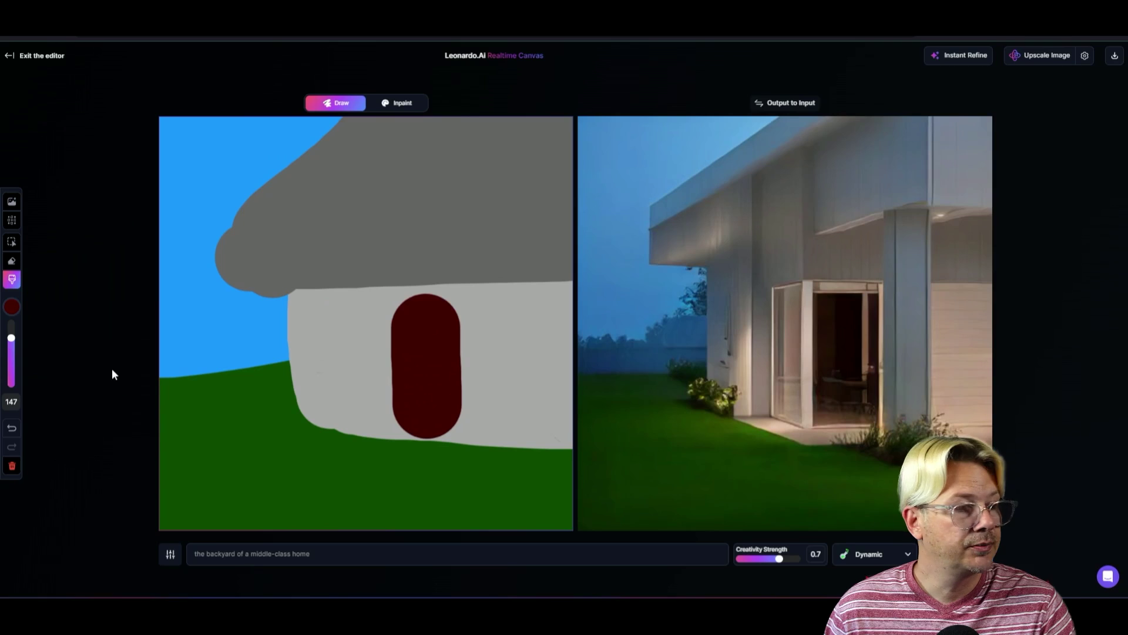
Paint a tan side wall to the left of the house
left_click(11, 306)
left_click(88, 264)
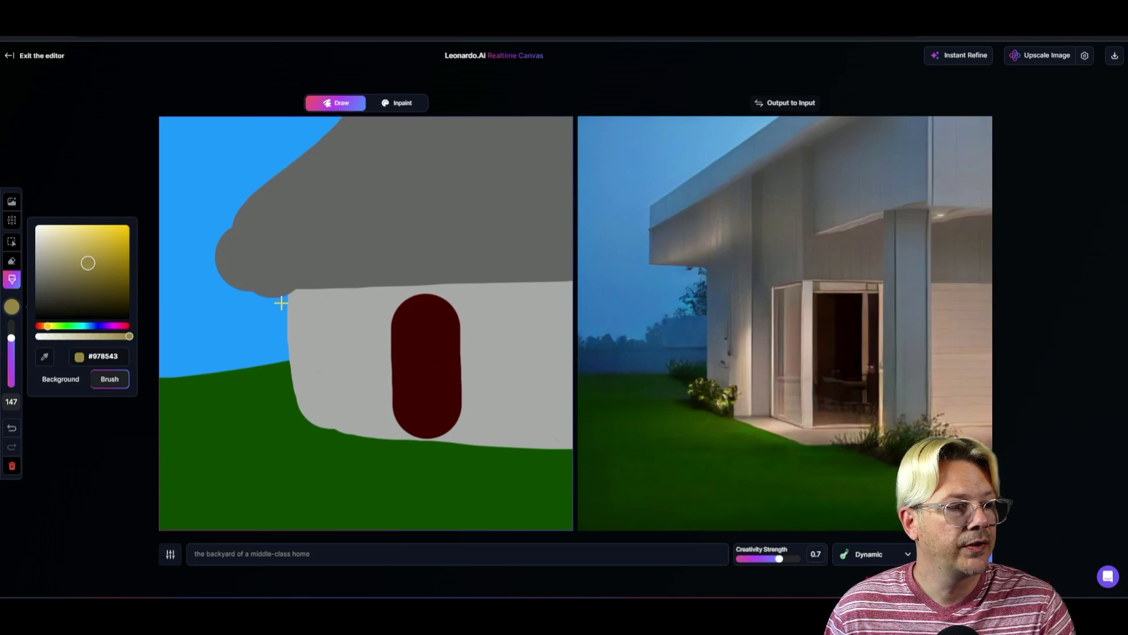
mouse_move(277, 304)
left_mouse_down()
mouse_move(174, 302)
mouse_move(156, 368)
mouse_move(246, 350)
mouse_move(289, 357)
mouse_move(287, 387)
mouse_move(153, 379)
mouse_move(160, 400)
mouse_move(330, 405)
left_mouse_up()
mouse_move(136, 362)
left_mouse_down()
mouse_move(306, 315)
mouse_move(259, 396)
left_mouse_up()
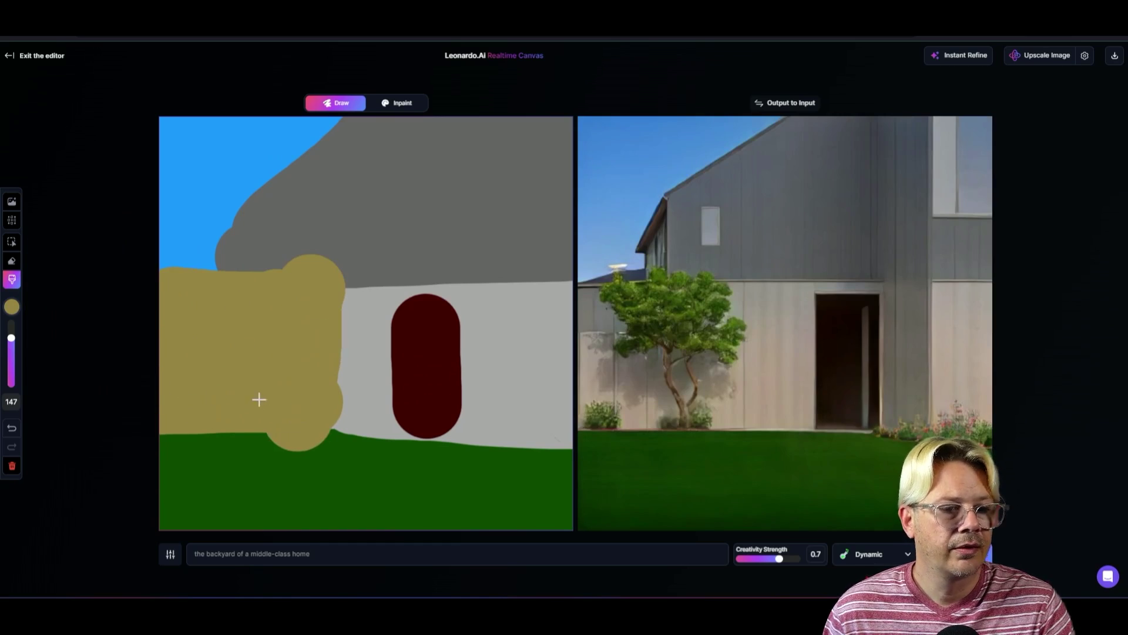
Paint a black stroke along the roof edge, then set the brush colour to dark brown
left_click(11, 307)
left_click(36, 310)
left_click_drag(214, 270, 461, 59)
left_click(11, 306)
mouse_move(68, 275)
left_mouse_down()
mouse_move(35, 278)
mouse_move(40, 249)
left_mouse_up()
left_click(45, 325)
left_click(129, 289)
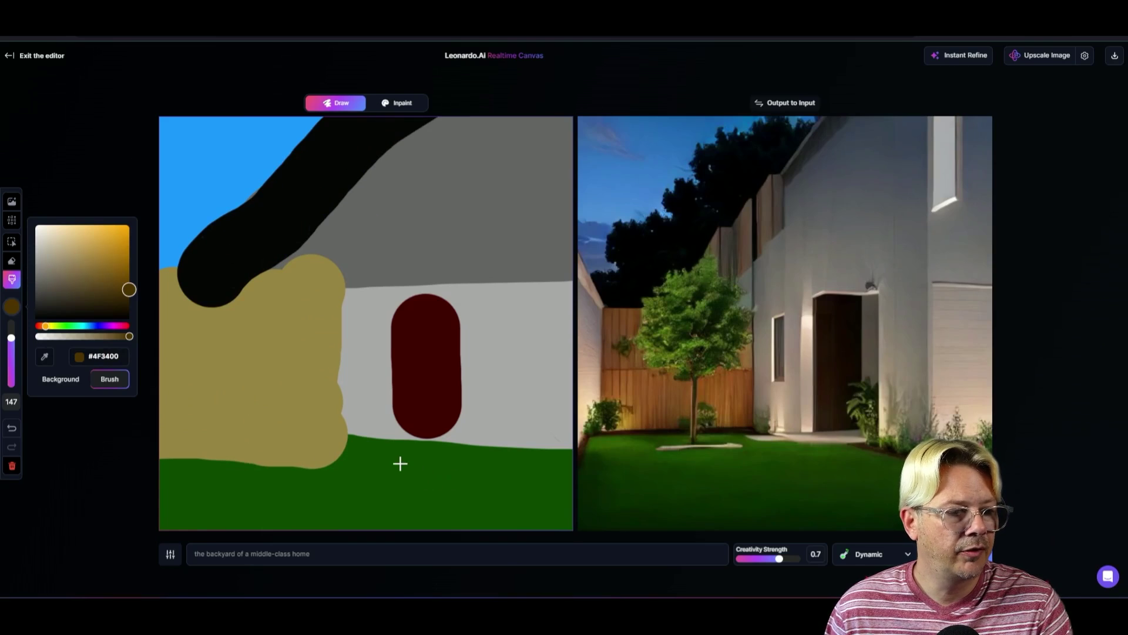
Paint a brown dog on the grass and extend the prompt with 'a dog laying in the'
left_click_drag(385, 469, 405, 473)
left_click(196, 553)
type("a dog laying in the")
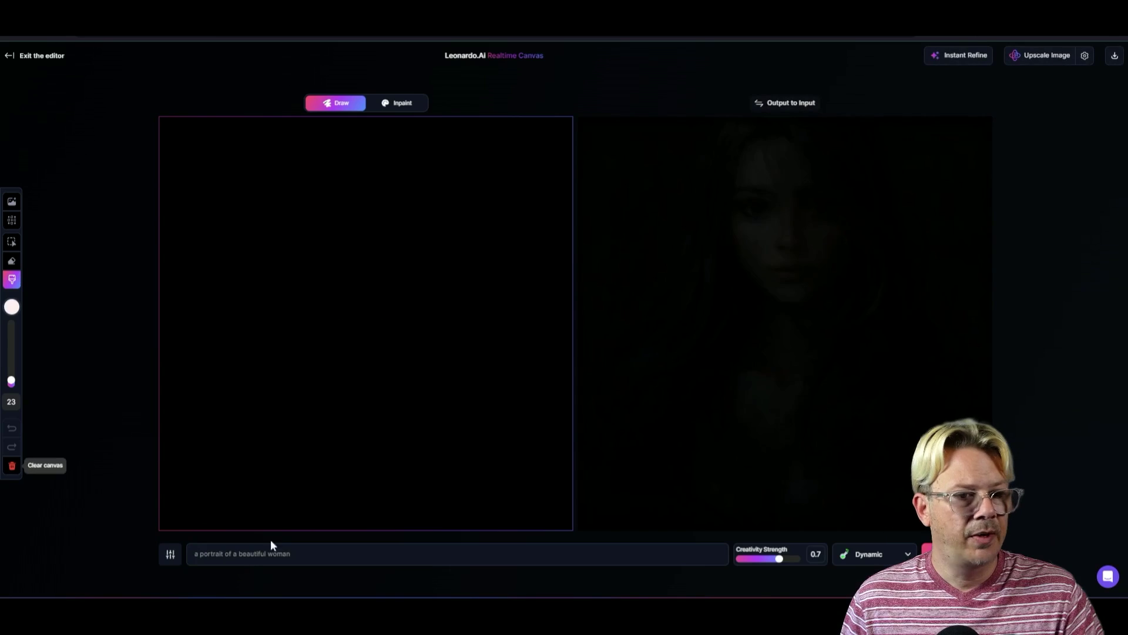
Replace the prompt with 'a portrait of a beautiful woman' on the blank canvas
left_click(243, 557)
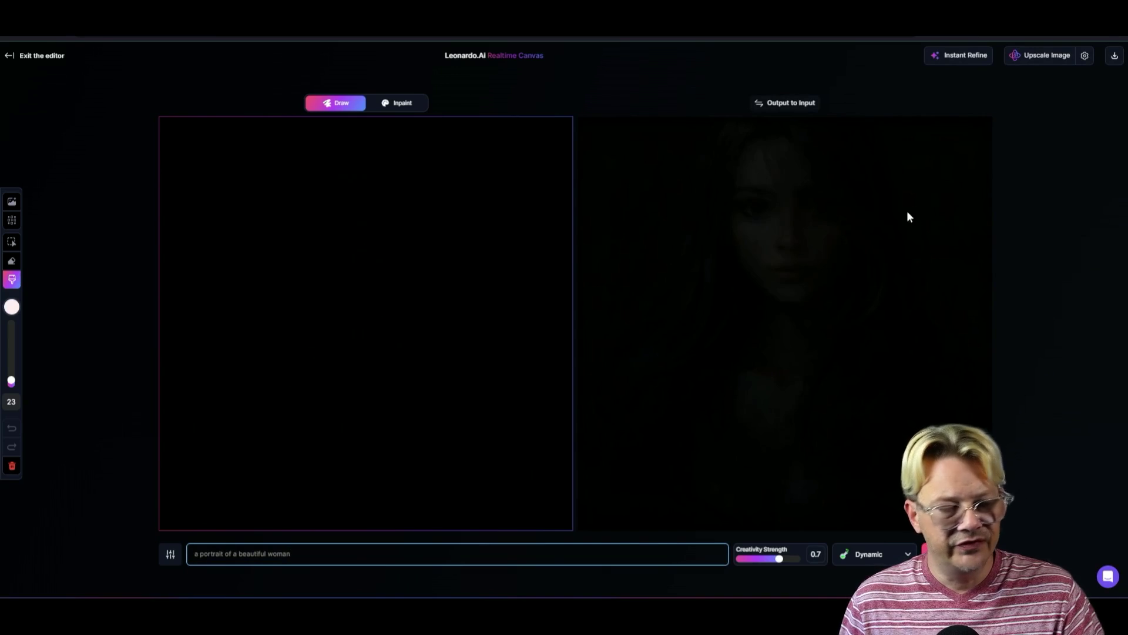
left_click(664, 388)
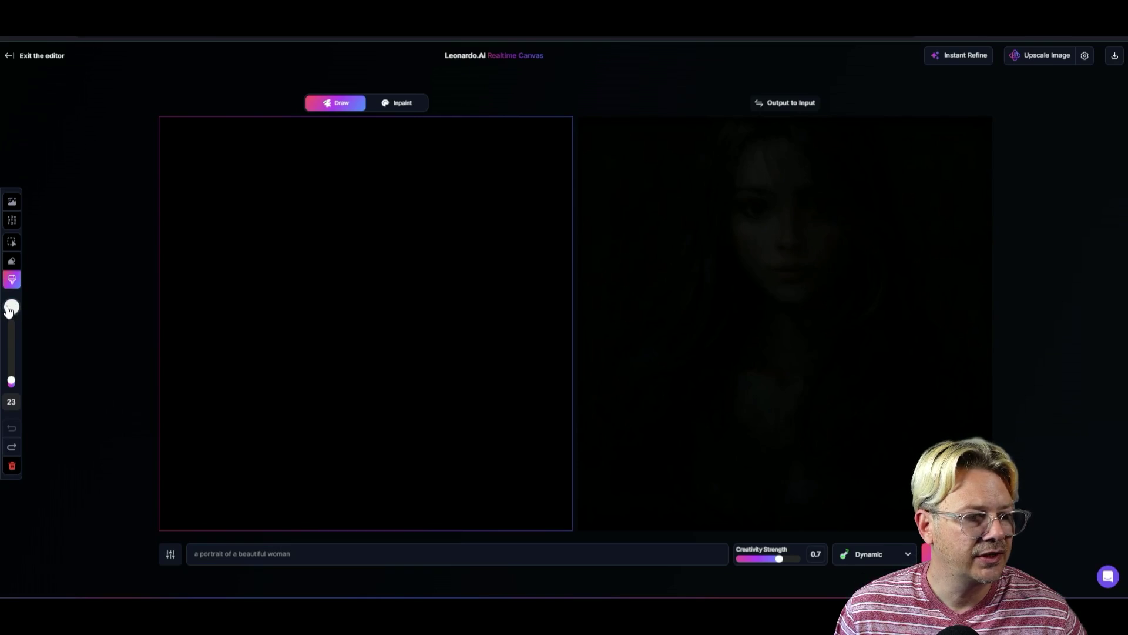
Change the canvas background colour from black to light grey #CECECE
left_click(10, 308)
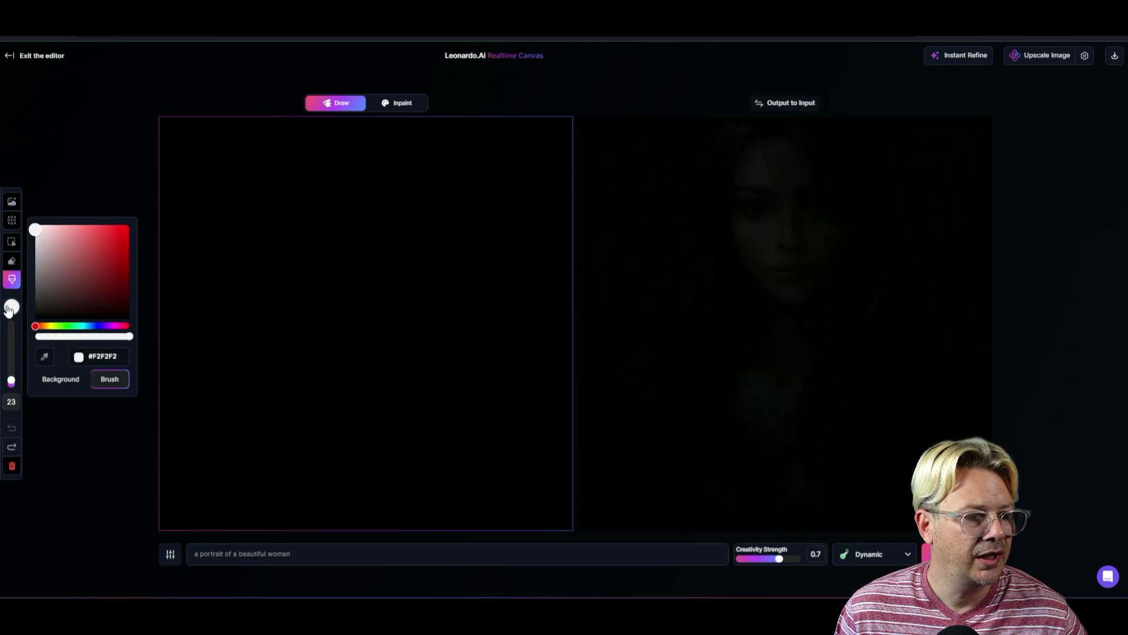
left_click(54, 380)
mouse_move(40, 289)
left_mouse_down()
mouse_move(34, 229)
mouse_move(37, 246)
left_mouse_up()
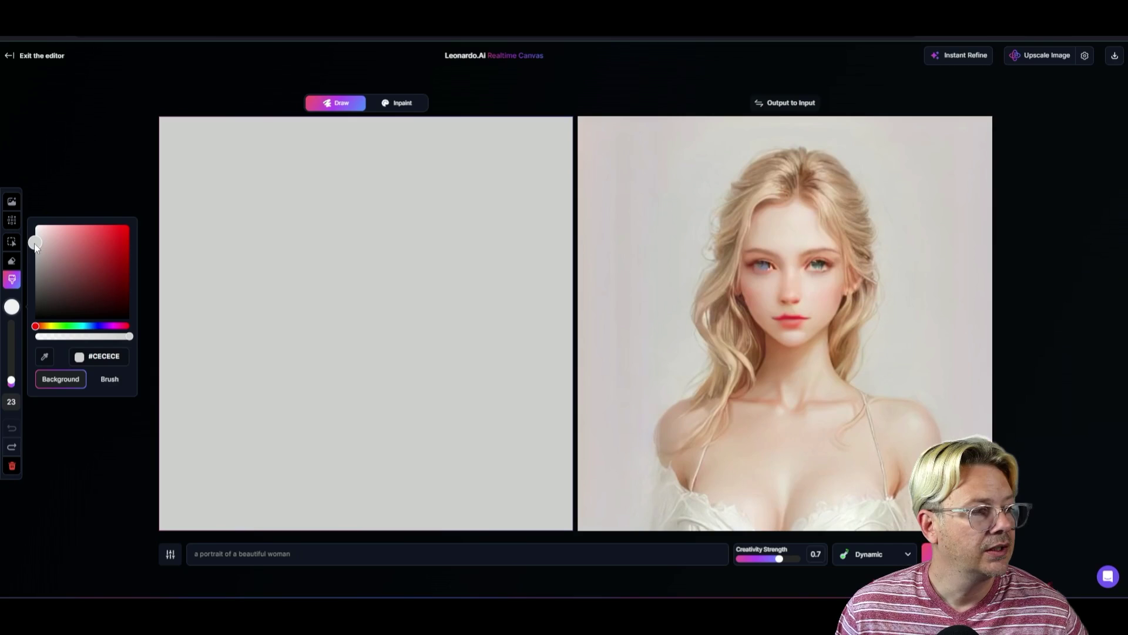
left_click(91, 453)
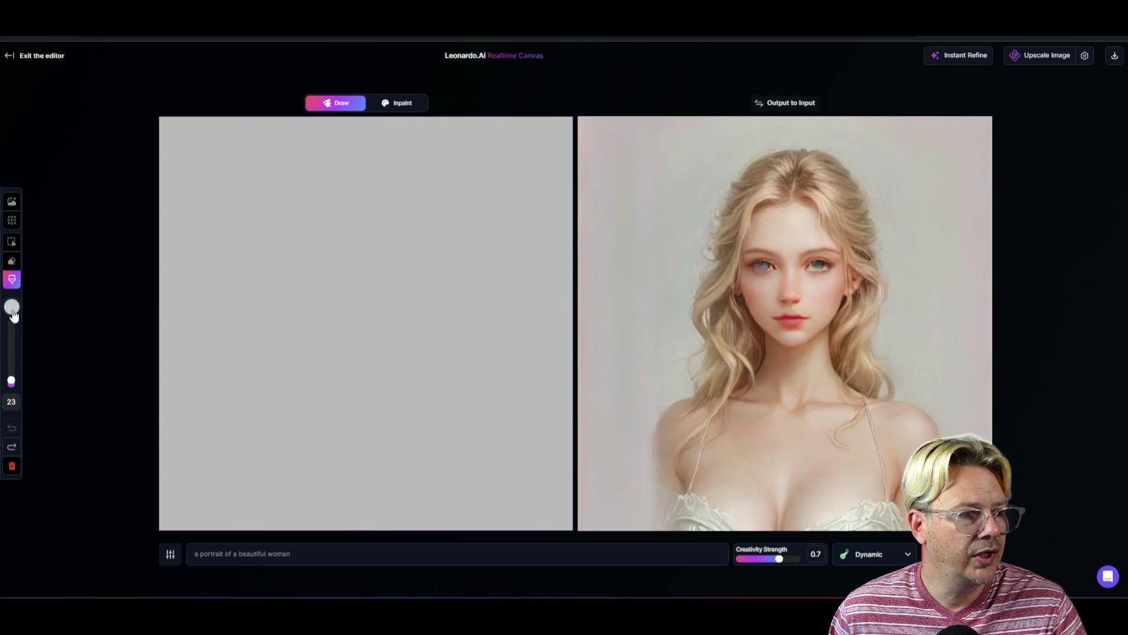
Set a grey brush at size 17 and paint two eye dots and a nose
left_click(13, 311)
mouse_move(36, 276)
left_mouse_down()
mouse_move(26, 315)
mouse_move(28, 287)
left_mouse_up()
left_click_drag(11, 379, 11, 386)
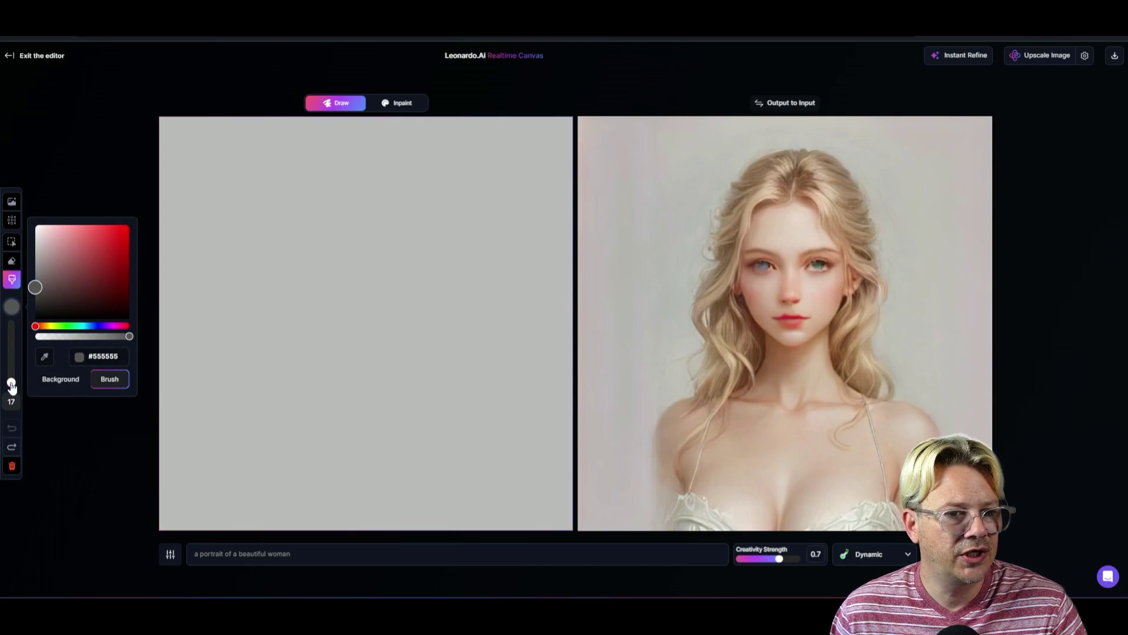
left_click(333, 246)
left_click(395, 244)
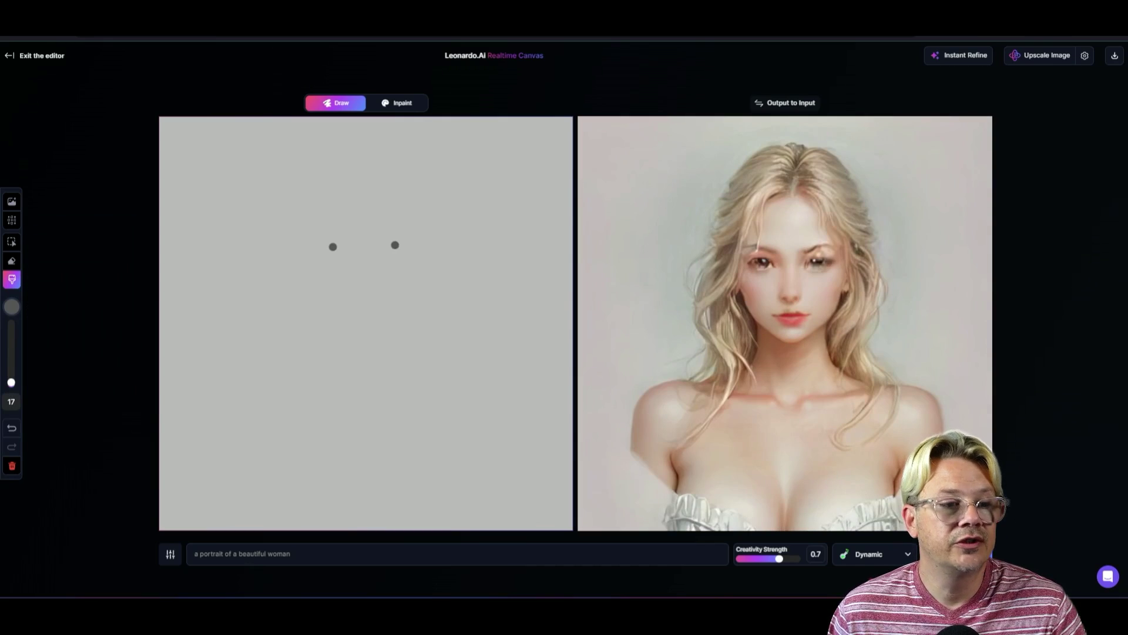
left_click_drag(361, 260, 353, 277)
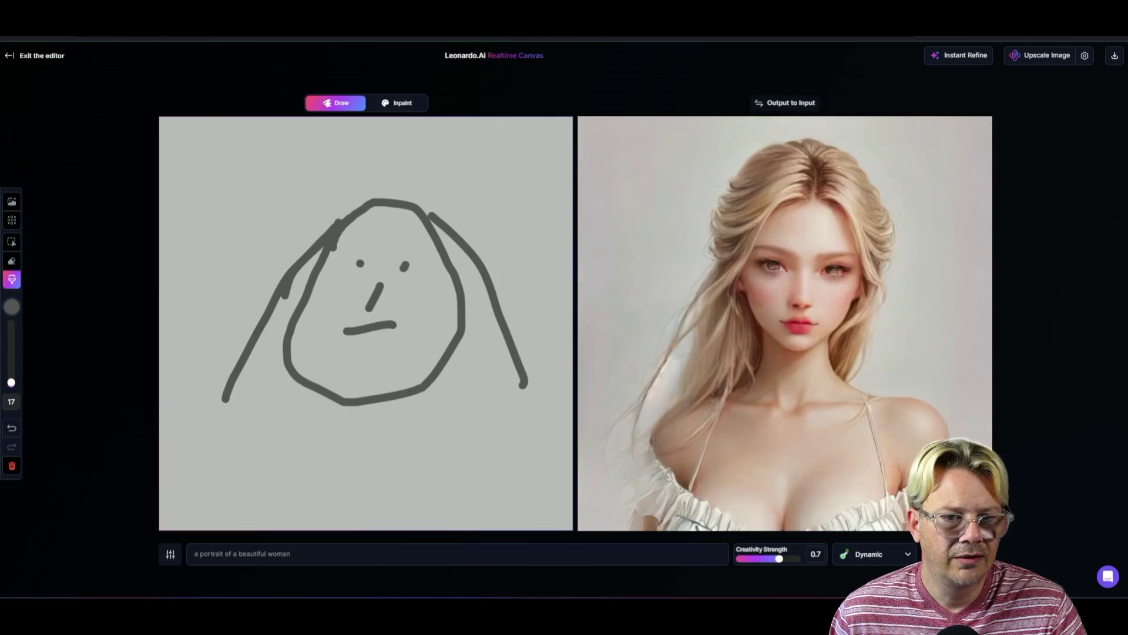
Draw hair strands down both sides and across the top of the head
mouse_move(440, 251)
left_mouse_down()
mouse_move(479, 296)
mouse_move(518, 446)
left_mouse_up()
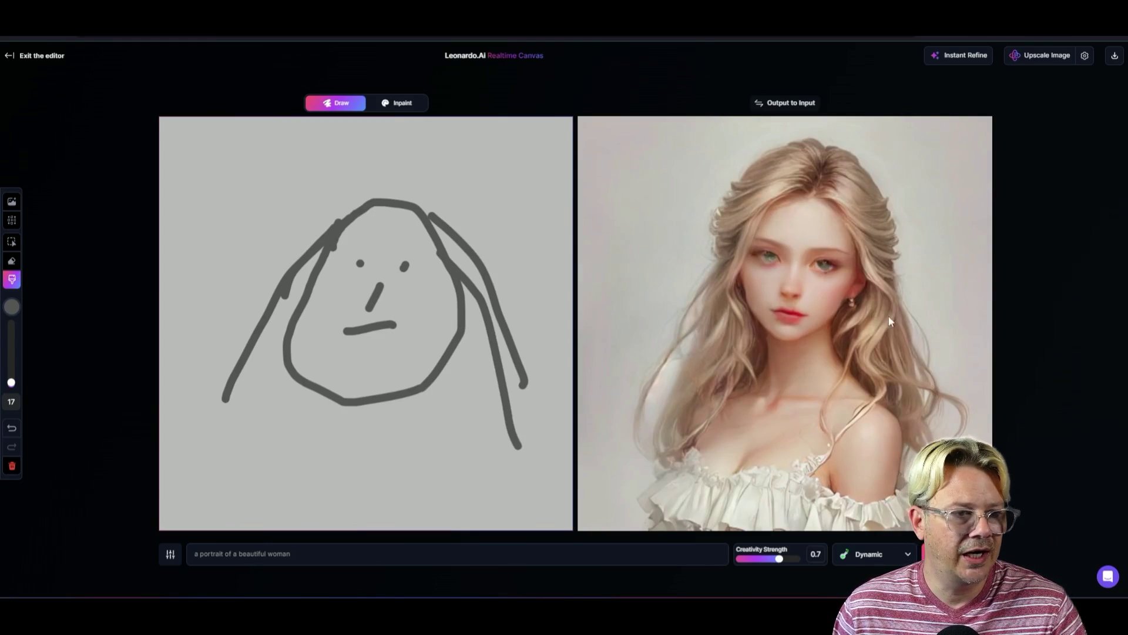
mouse_move(347, 216)
left_mouse_down()
mouse_move(291, 245)
mouse_move(303, 338)
left_mouse_up()
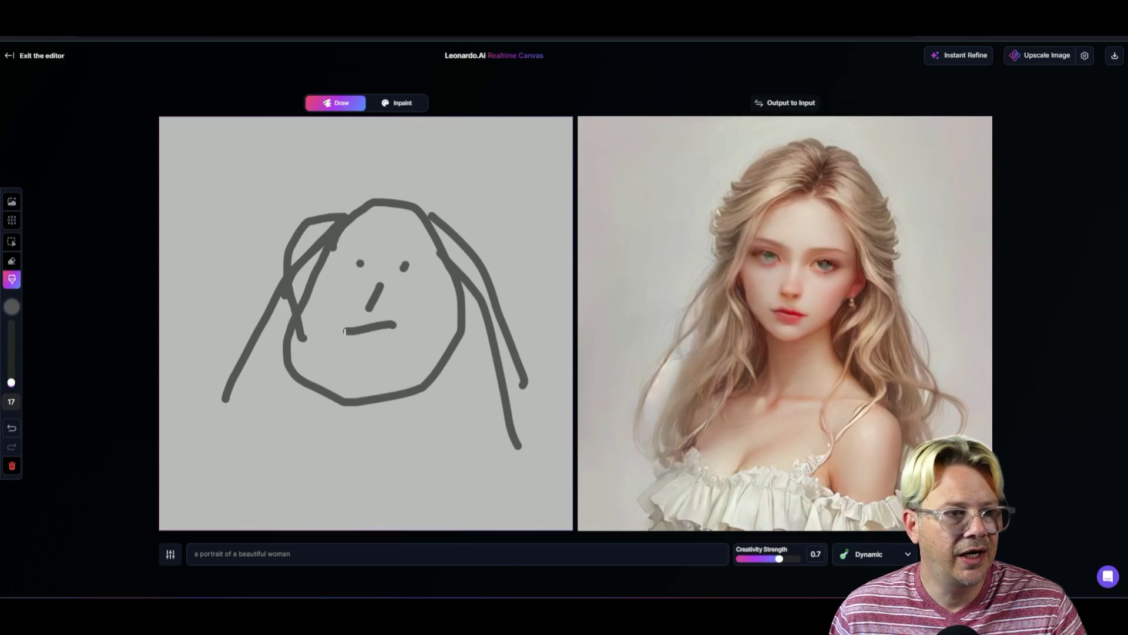
mouse_move(393, 201)
left_mouse_down()
mouse_move(481, 201)
mouse_move(521, 216)
mouse_move(517, 281)
left_mouse_up()
left_click_drag(373, 199, 237, 204)
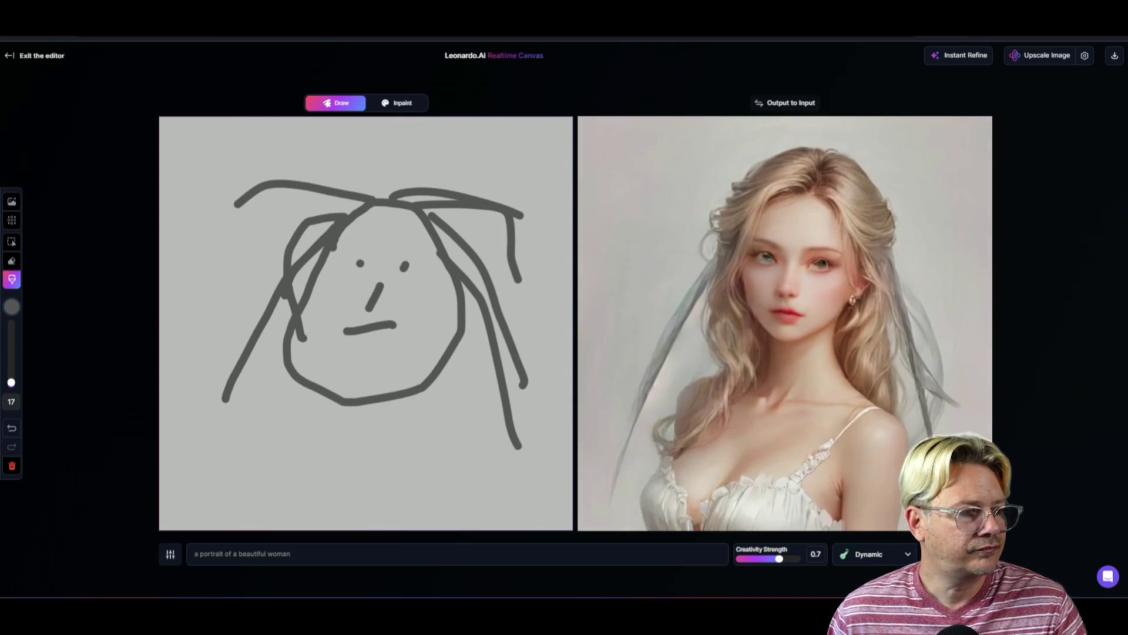
Undo the three messy hair strokes and redraw cleaner strands on the left and right
left_click(12, 429)
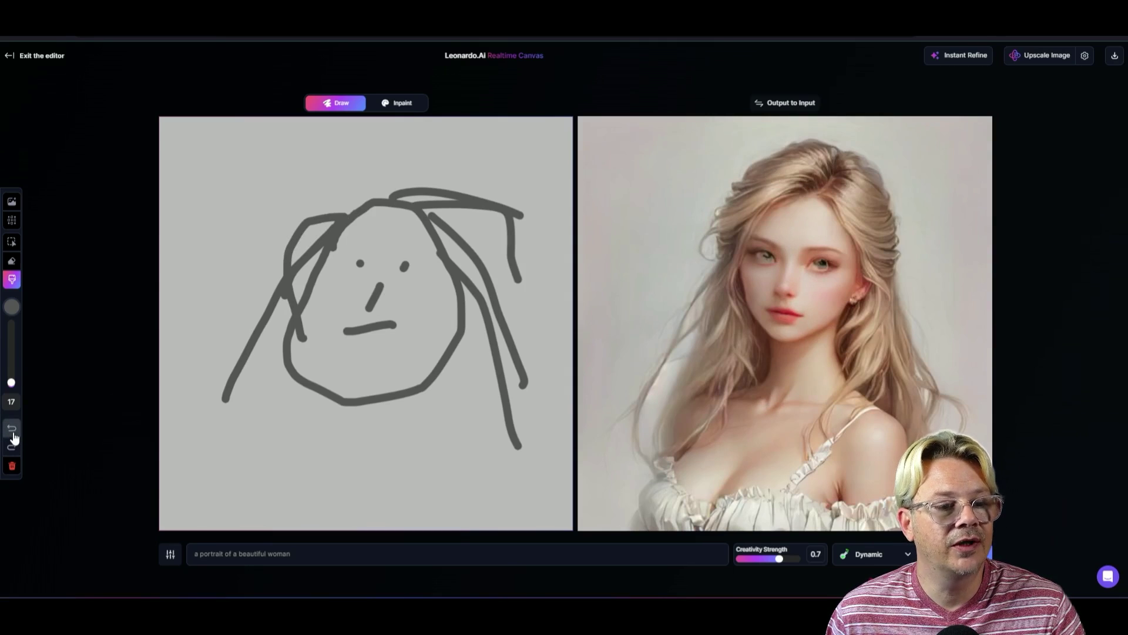
left_click(12, 430)
left_click(12, 432)
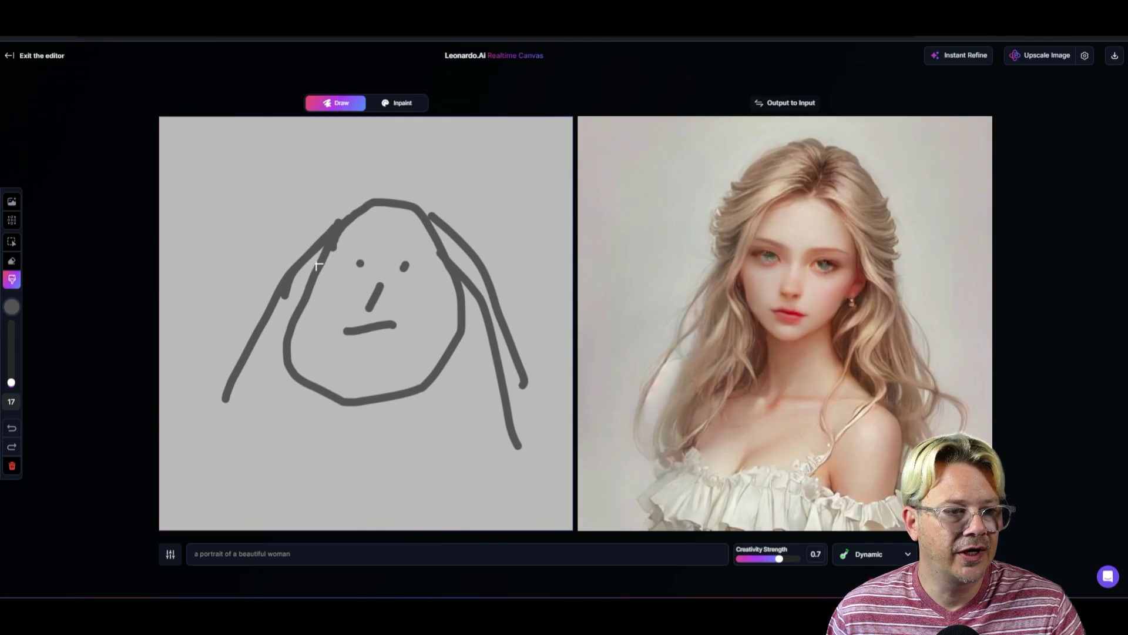
left_click_drag(316, 250, 272, 374)
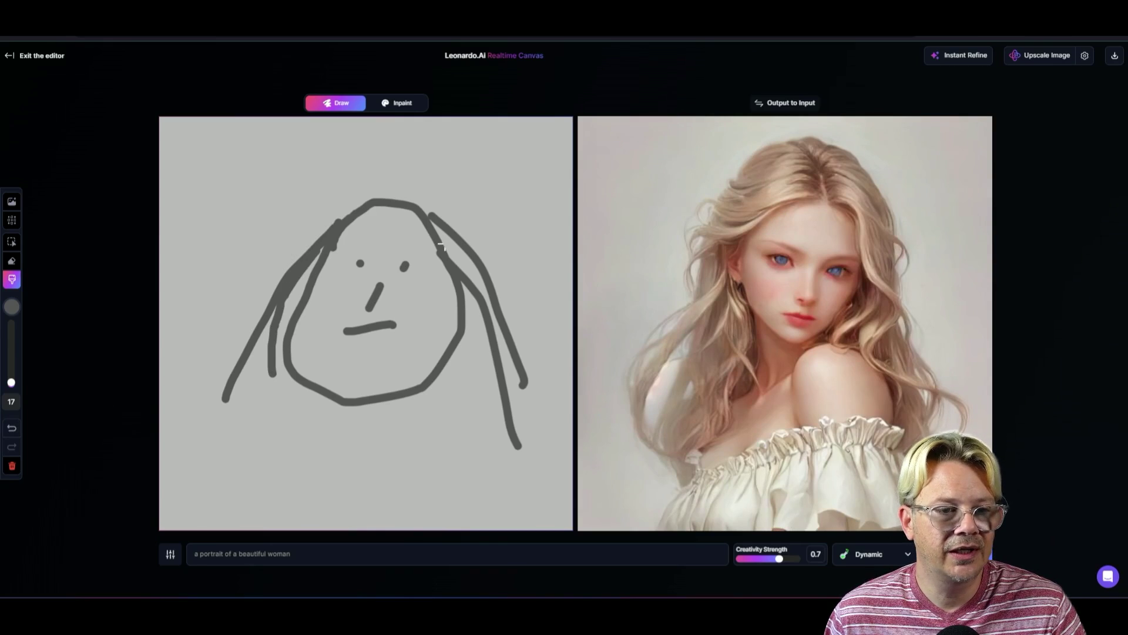
left_click_drag(442, 245, 493, 287)
Append ', 40 years old, brown hair, blue eyes' to the prompt and choose the Photography style
type(", 40 years old")
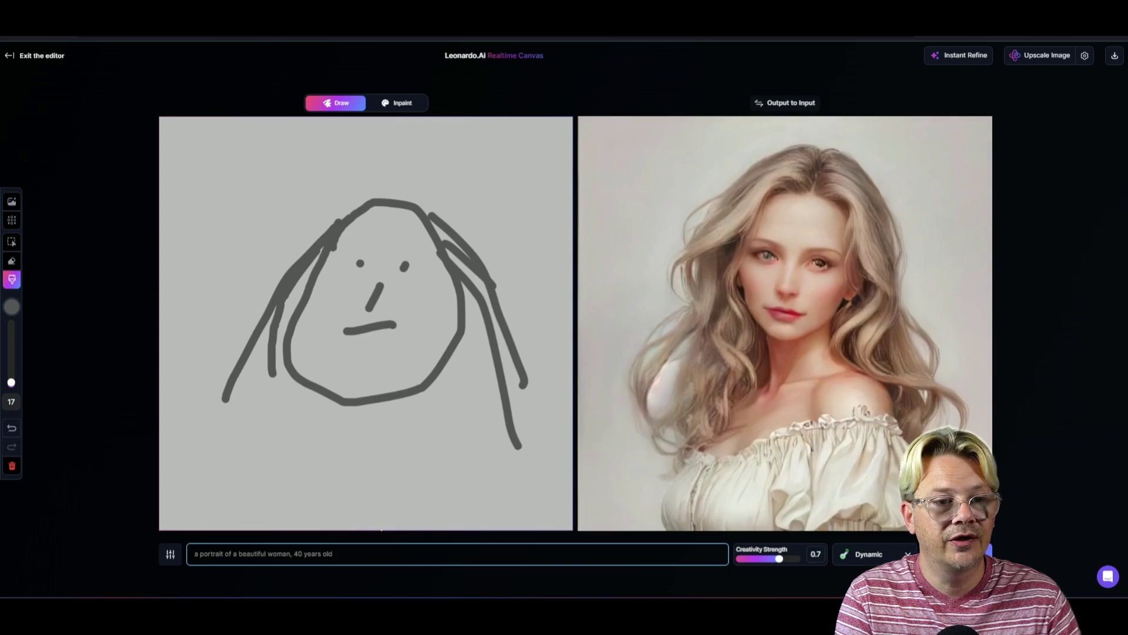
type(",brown hair")
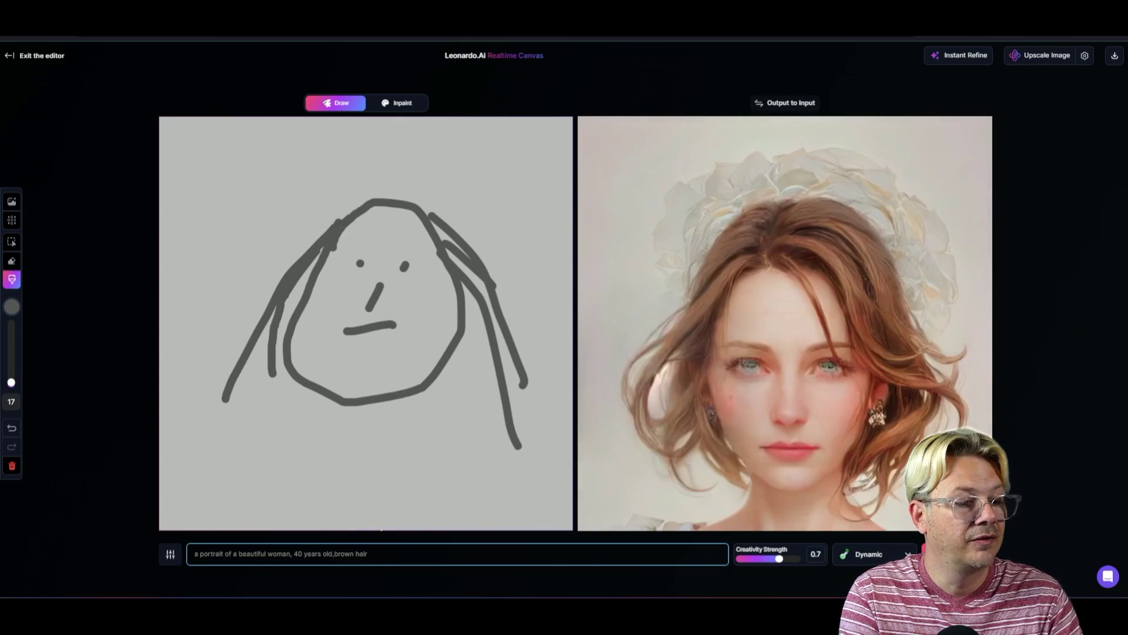
type(", blue eyes")
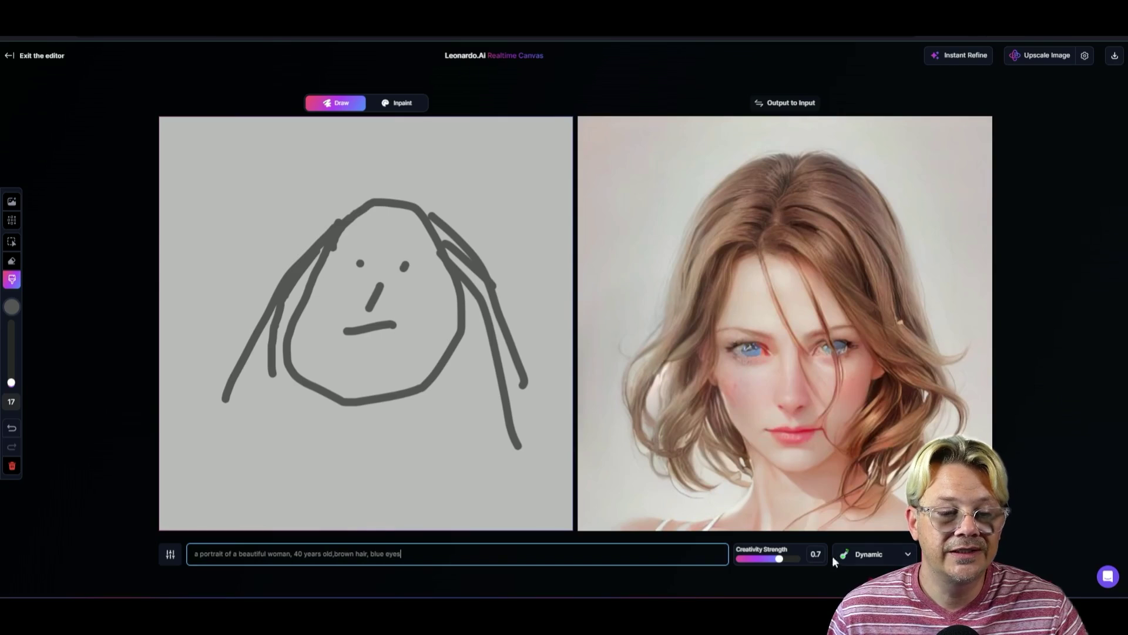
left_click(859, 560)
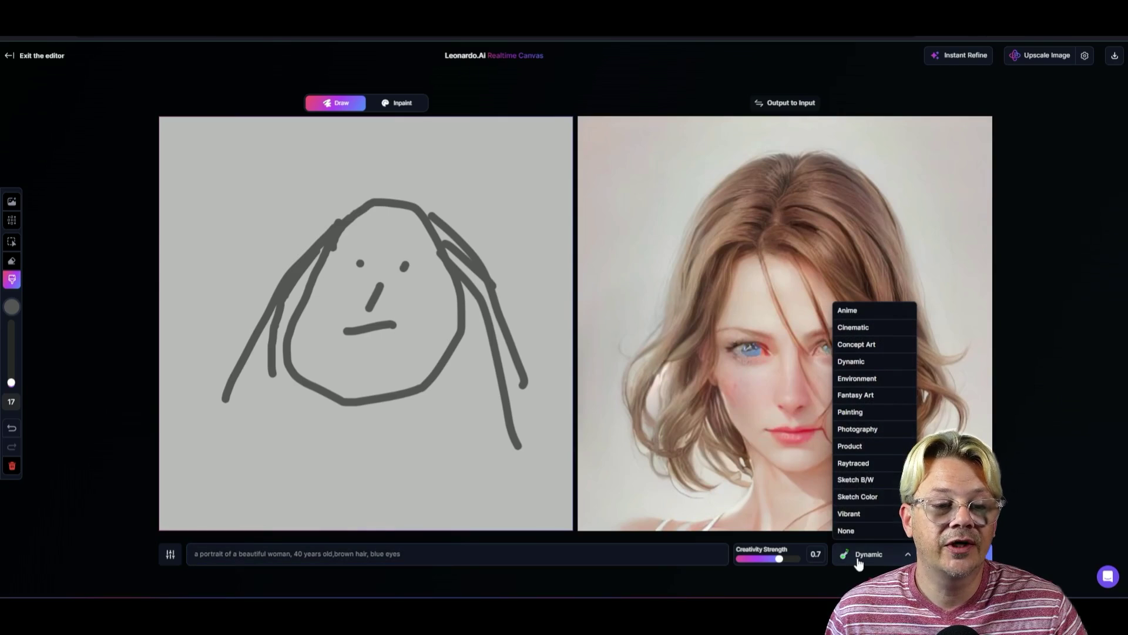
left_click(878, 429)
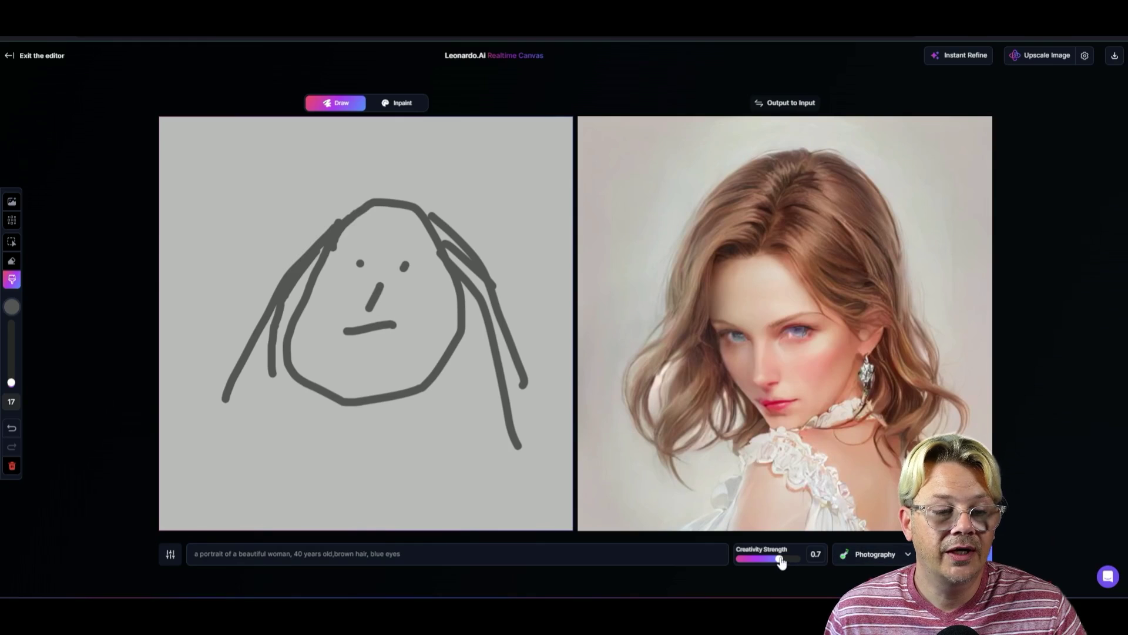
Compare a lower Creativity Strength, then return it to 0.7
left_click_drag(778, 557, 767, 561)
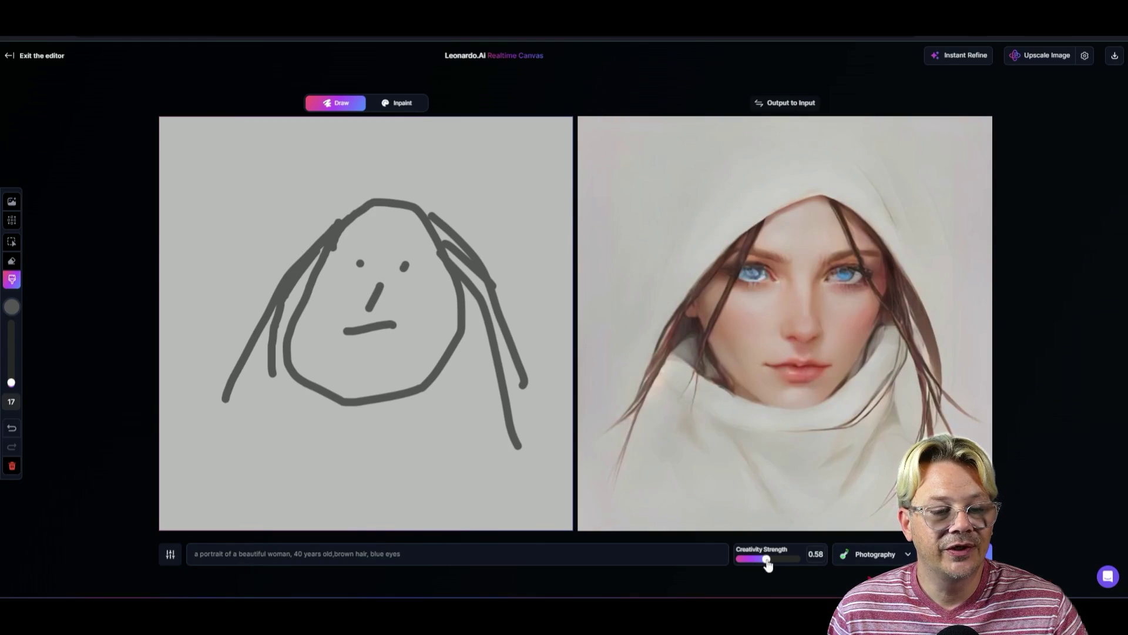
mouse_move(766, 558)
left_mouse_down()
mouse_move(803, 562)
mouse_move(778, 561)
left_mouse_up()
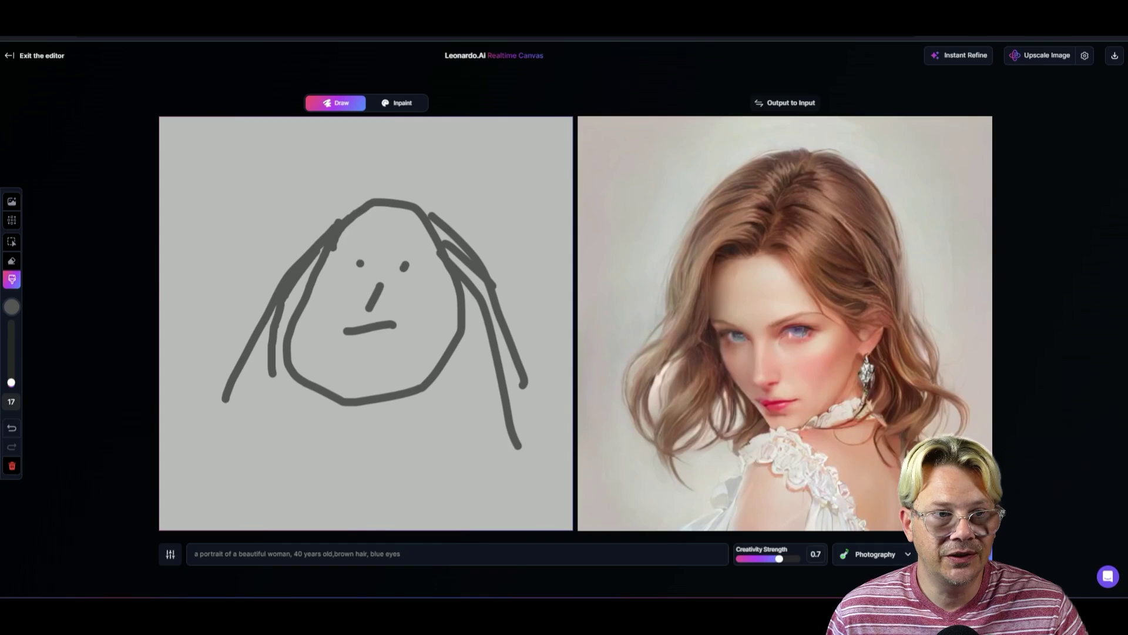
left_click(11, 306)
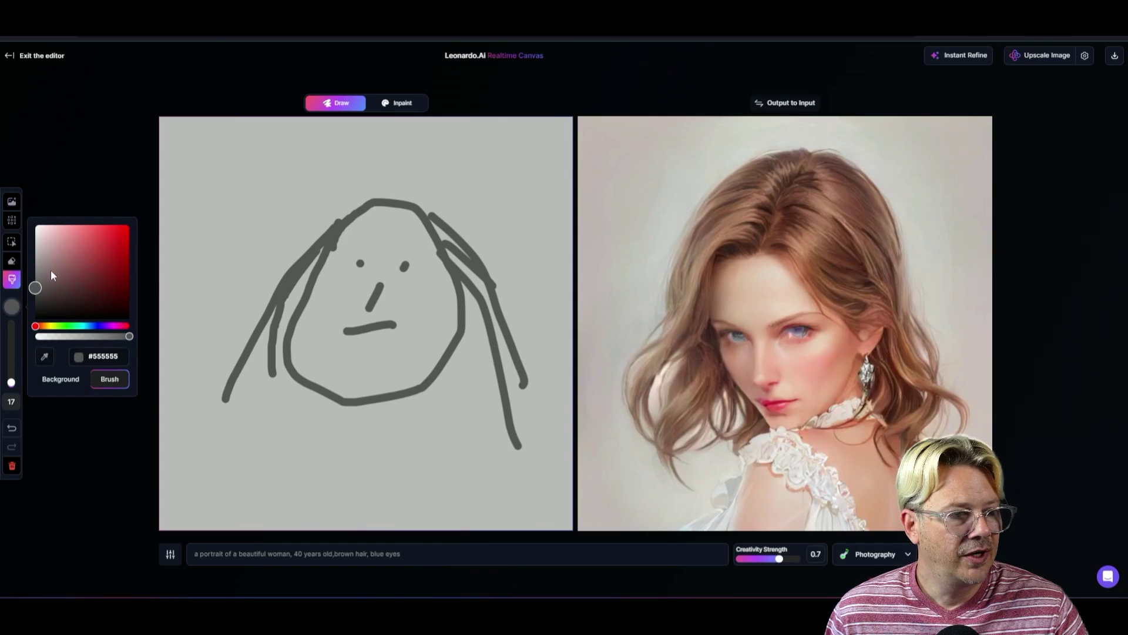
Fill the top of the sketch with light teal, then dab a blue eye with a smaller brush
left_click(85, 326)
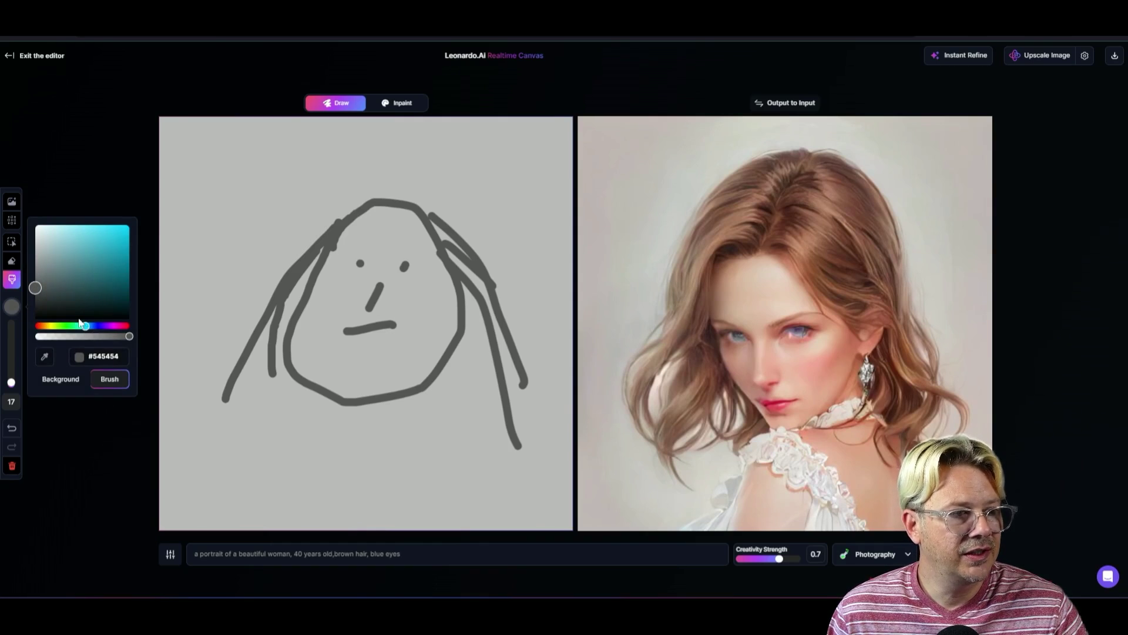
left_click(47, 246)
mouse_move(176, 147)
left_mouse_down()
mouse_move(411, 164)
mouse_move(529, 135)
mouse_move(377, 165)
mouse_move(564, 177)
left_mouse_up()
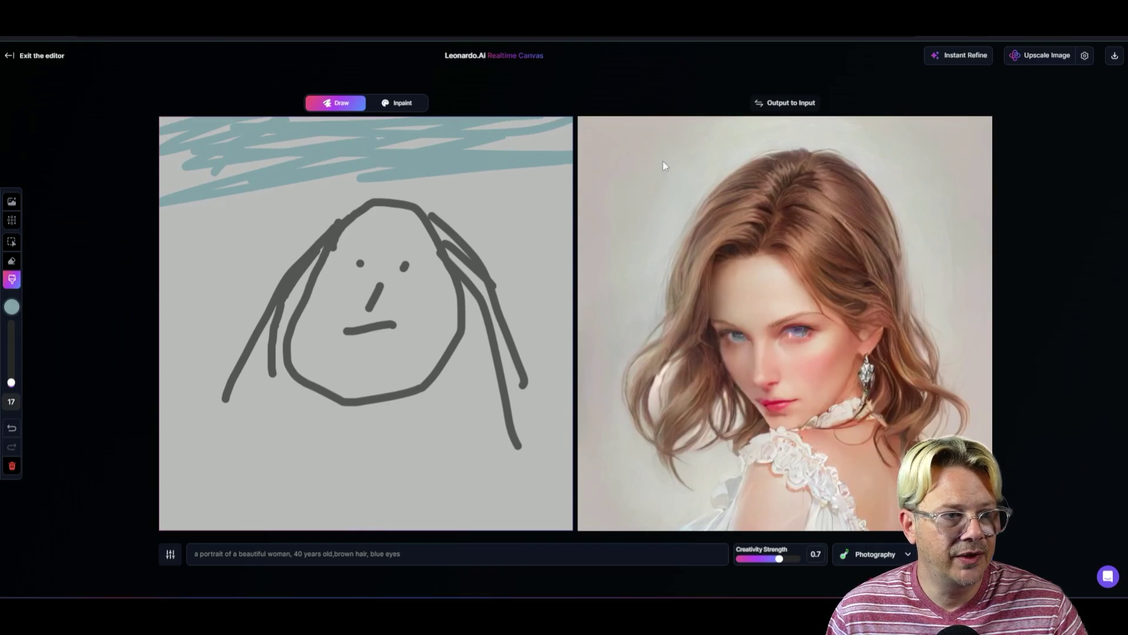
mouse_move(664, 166)
left_mouse_down()
mouse_move(176, 188)
mouse_move(164, 211)
mouse_move(98, 241)
left_mouse_up()
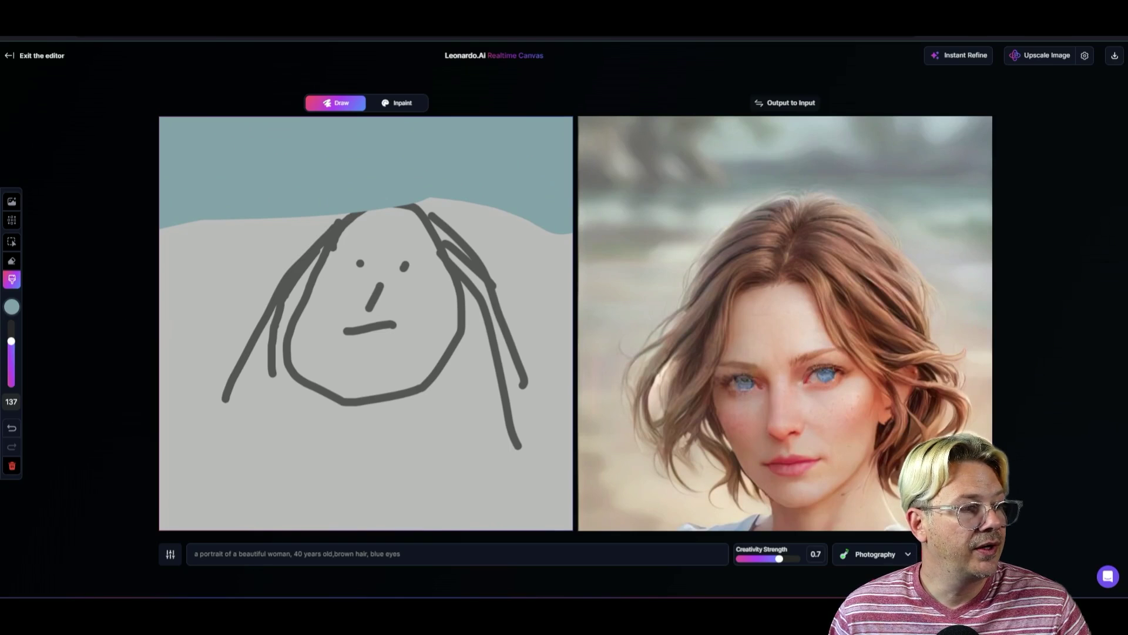
left_click_drag(11, 340, 11, 385)
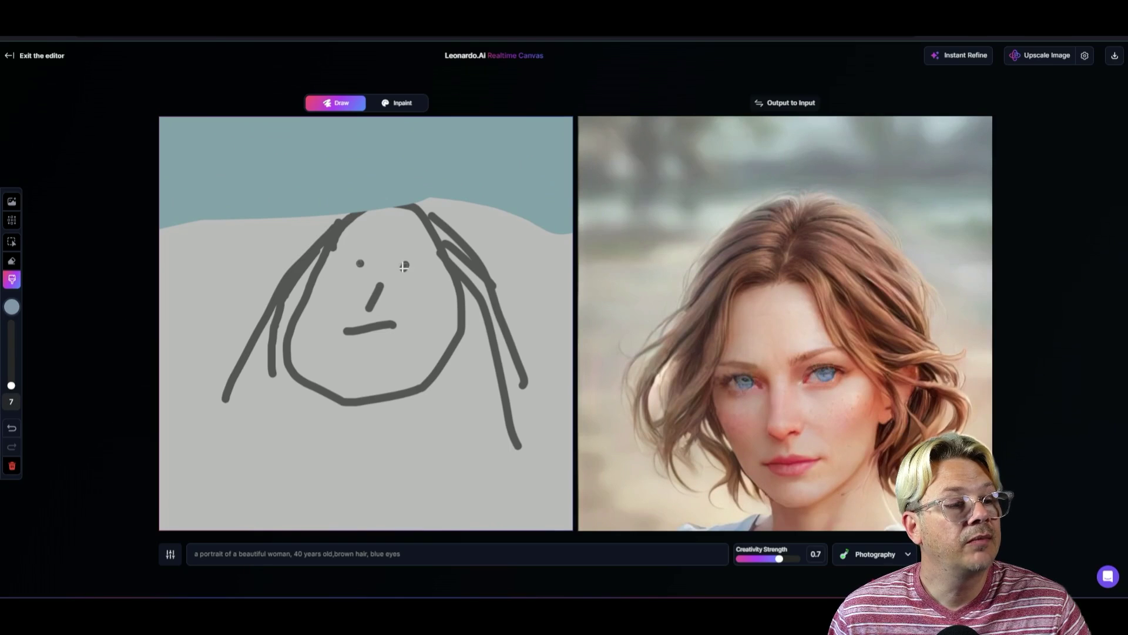
left_click(403, 267)
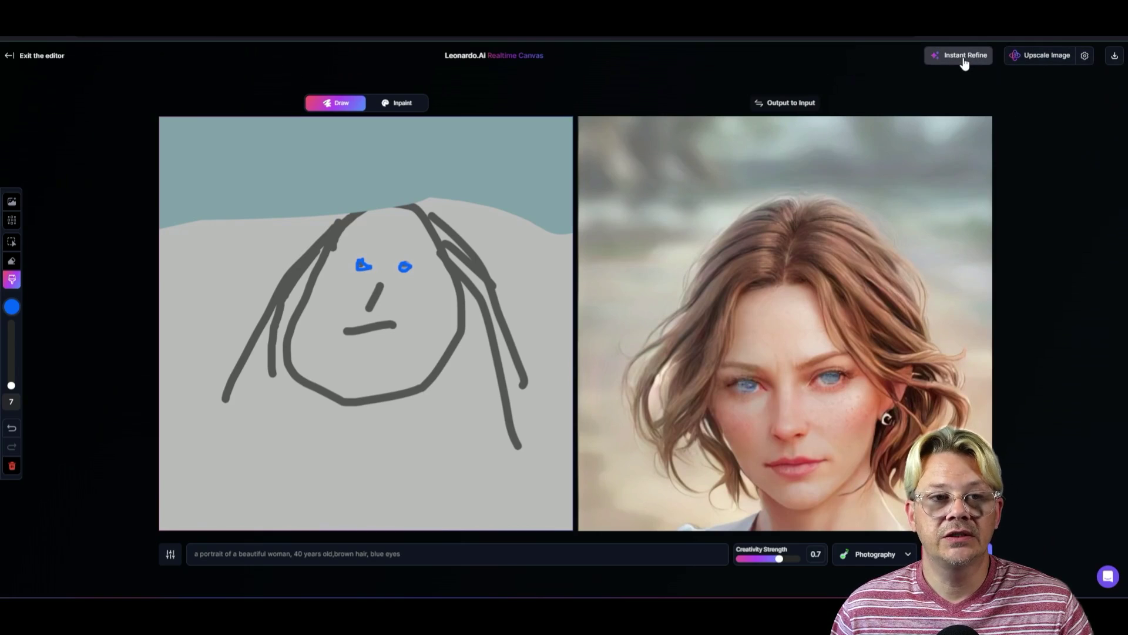
Instant Refine the portrait and keep the upscale Refiner Strength at Medium
left_click(965, 59)
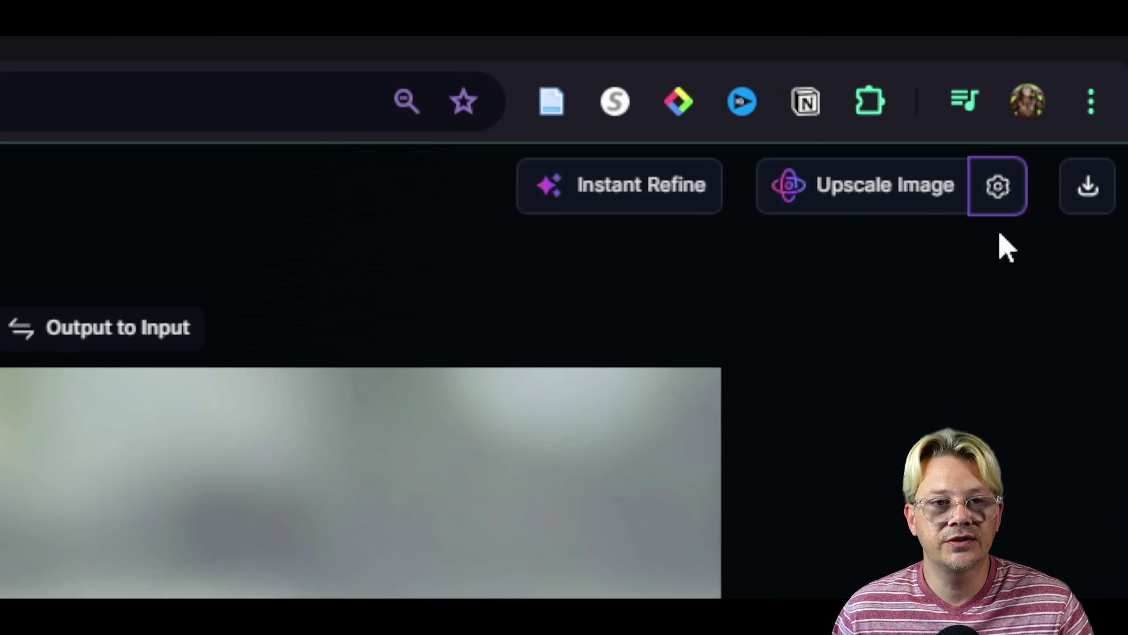
left_click(989, 197)
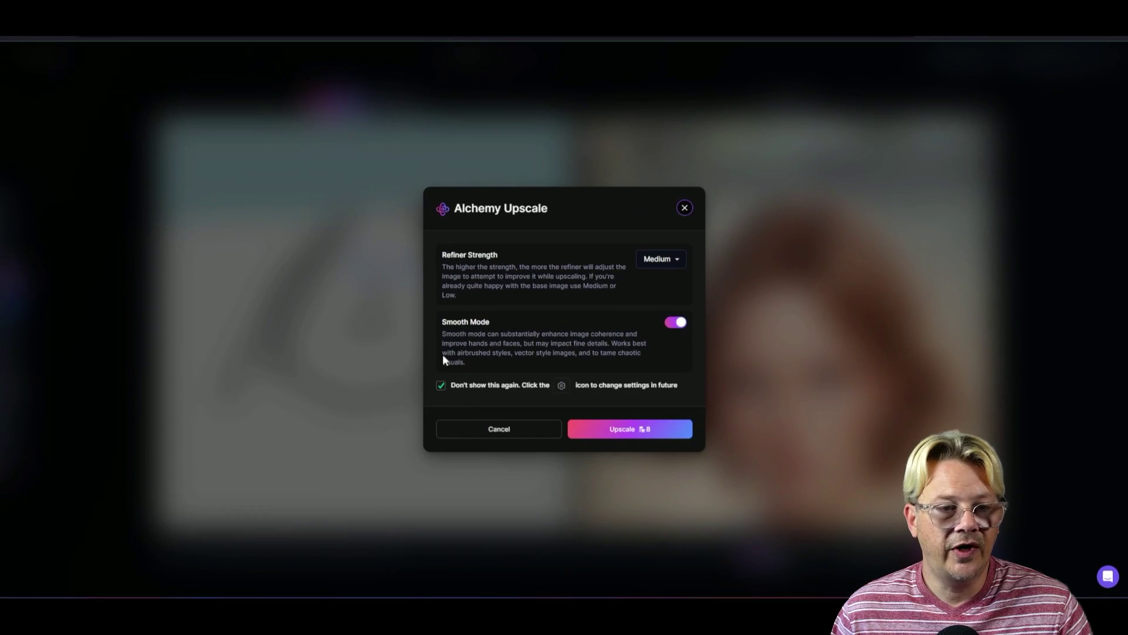
left_click(671, 264)
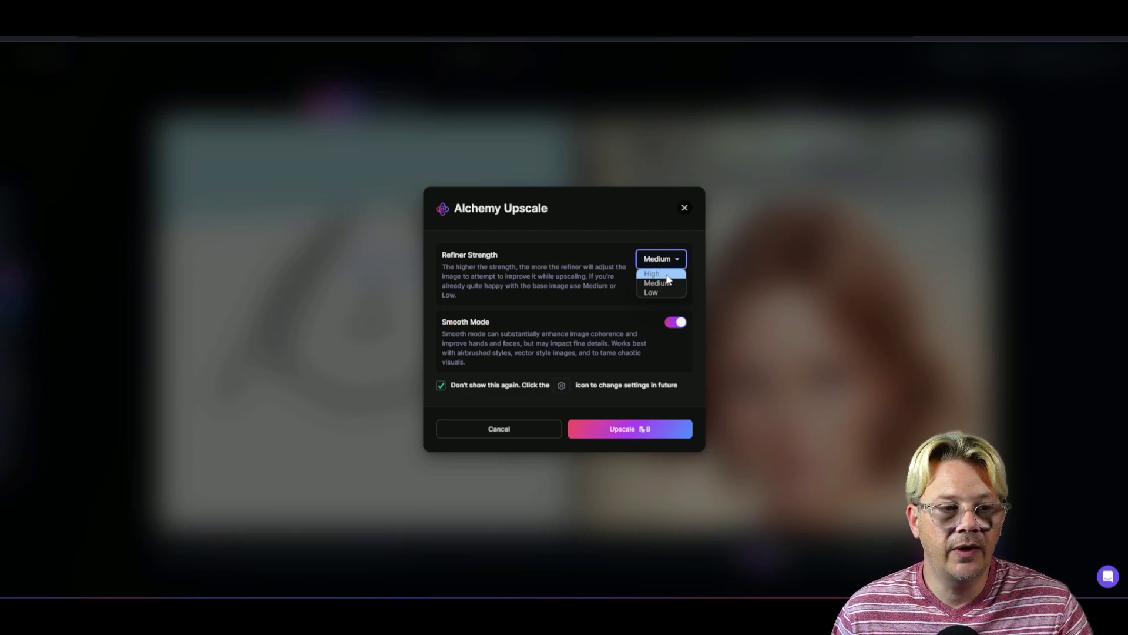
left_click(607, 299)
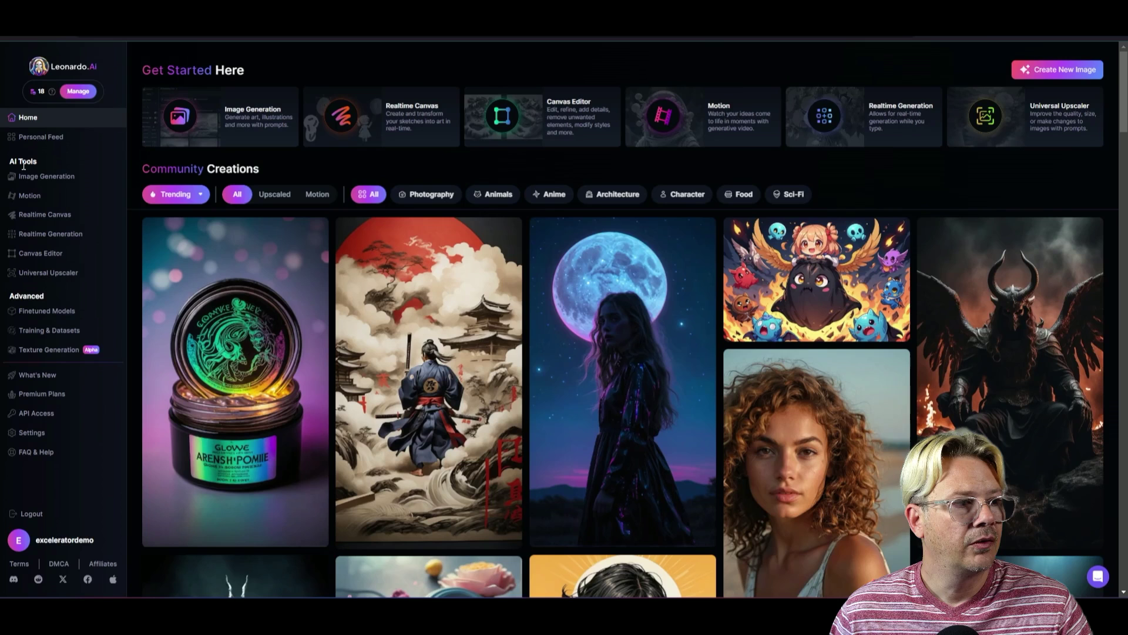
Open the portrait from Personal Feed and toggle between its Original and Alchemy Refiner versions
left_click(47, 137)
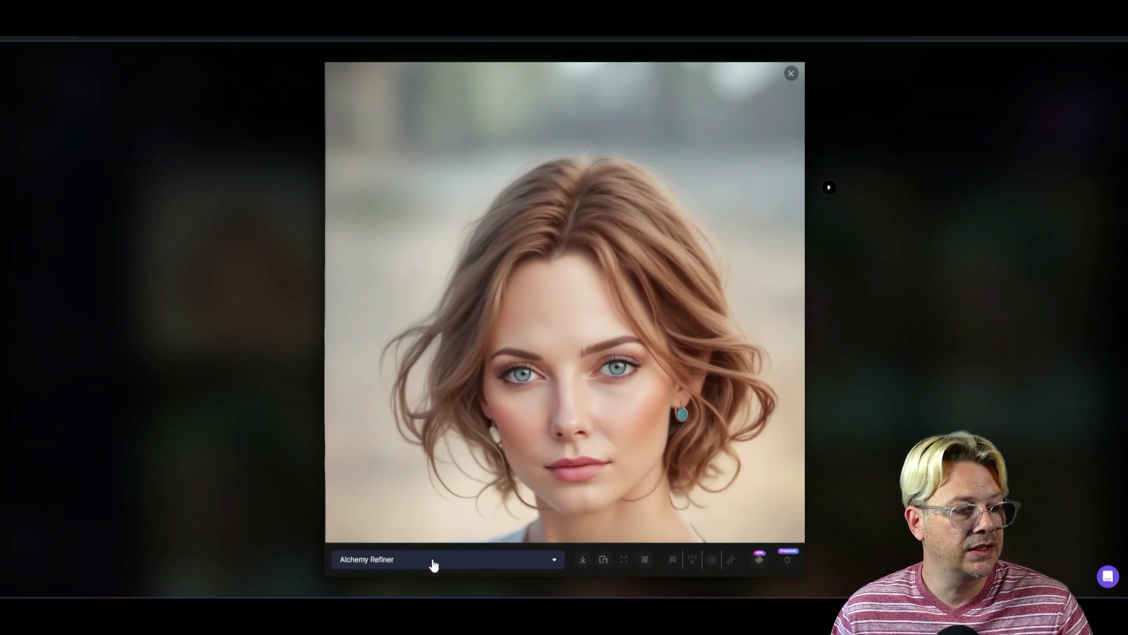
left_click(433, 564)
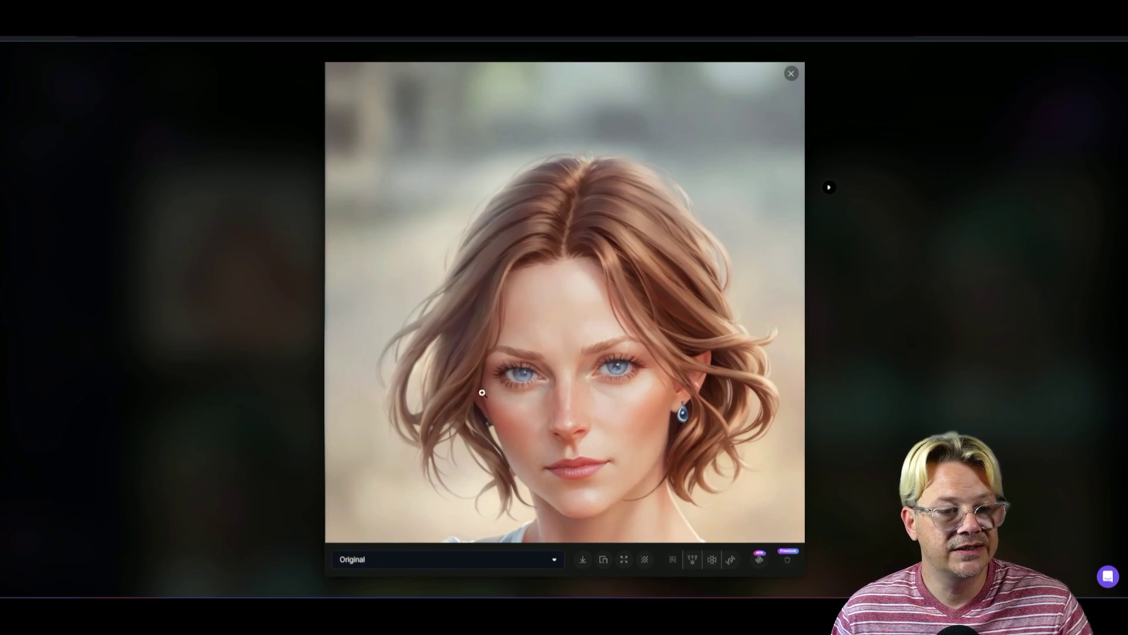
left_click(416, 562)
left_click(404, 532)
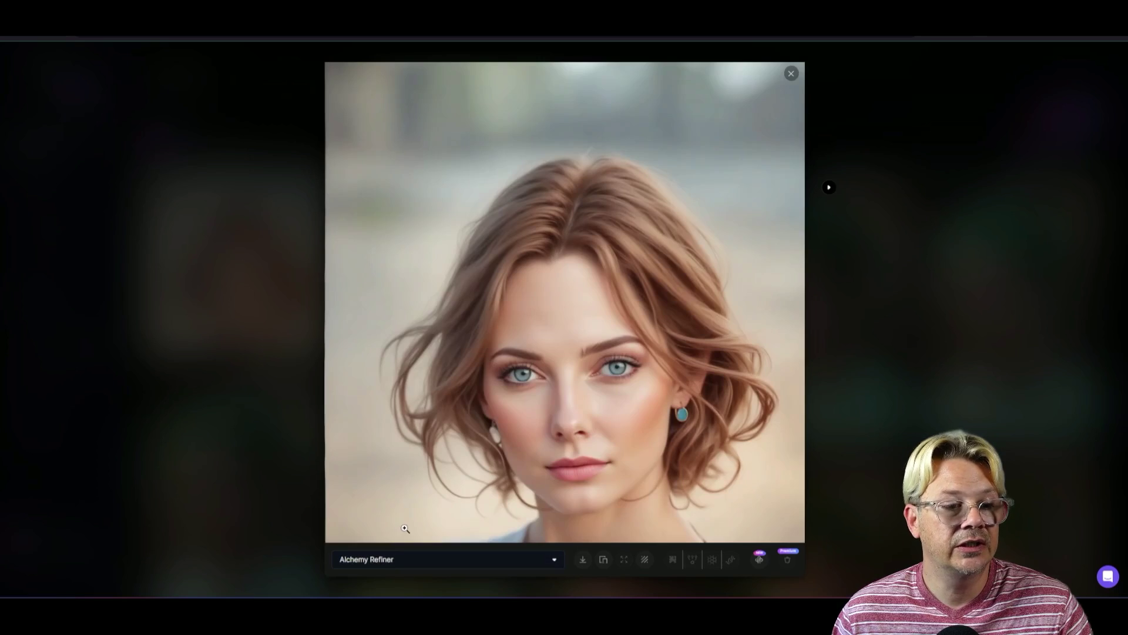